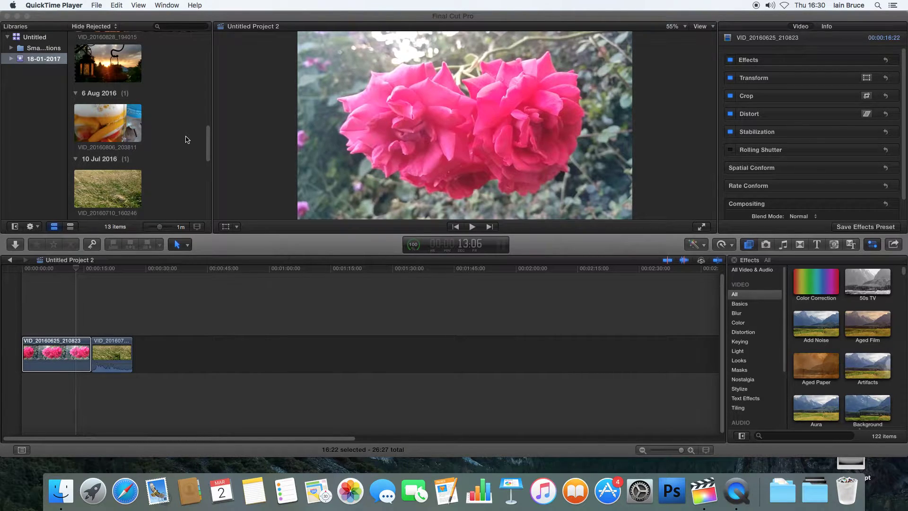
Step: Mute the system sound and play the timeline across the cut between the rose and grass clips
{"action": "key", "text": "XF86AudioMute"}
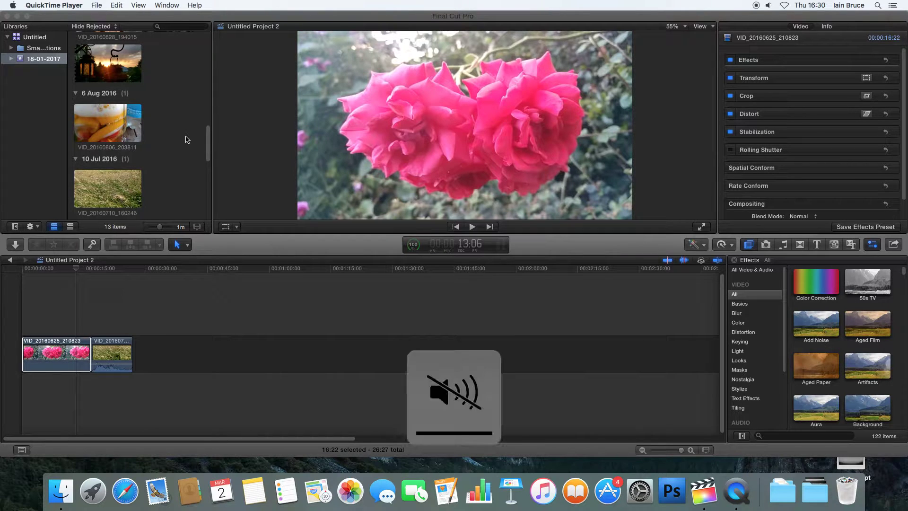
{"action": "left_click", "coordinate": [90, 276]}
{"action": "key", "text": "space"}
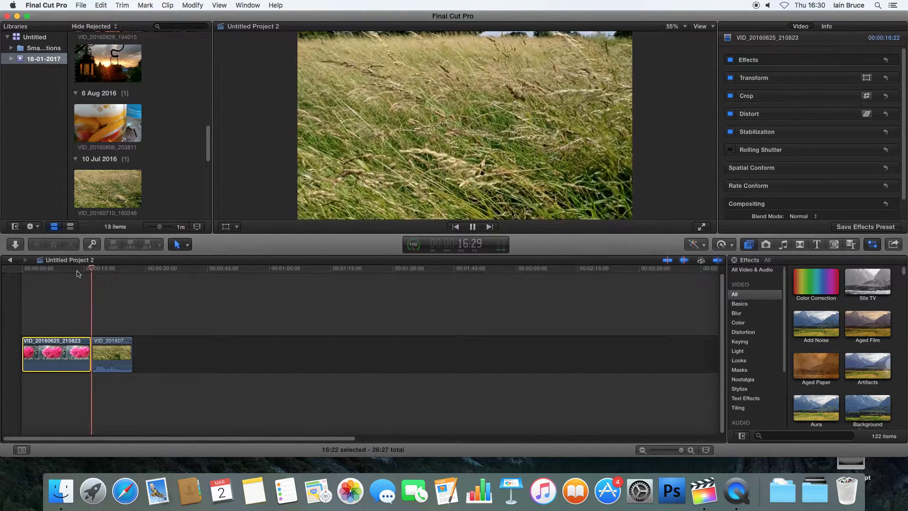
{"action": "key", "text": "space"}
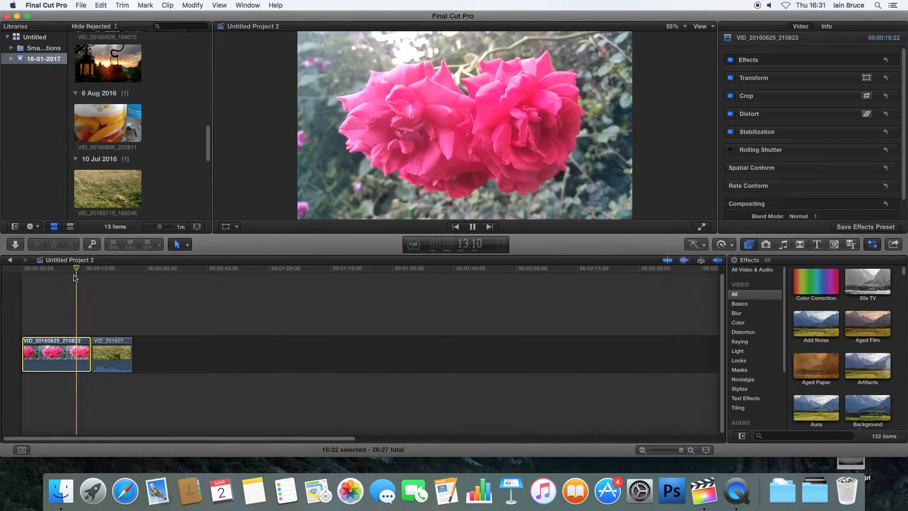
{"action": "key", "text": "space"}
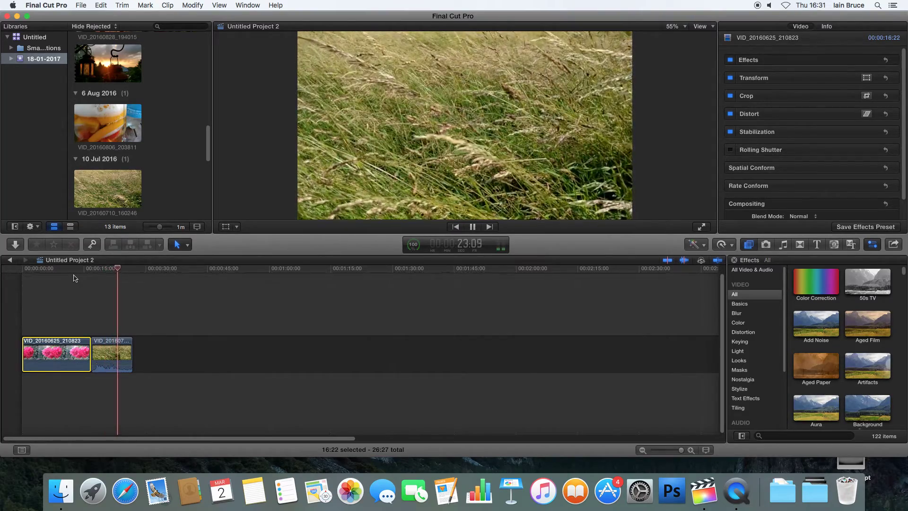
{"action": "key", "text": "space"}
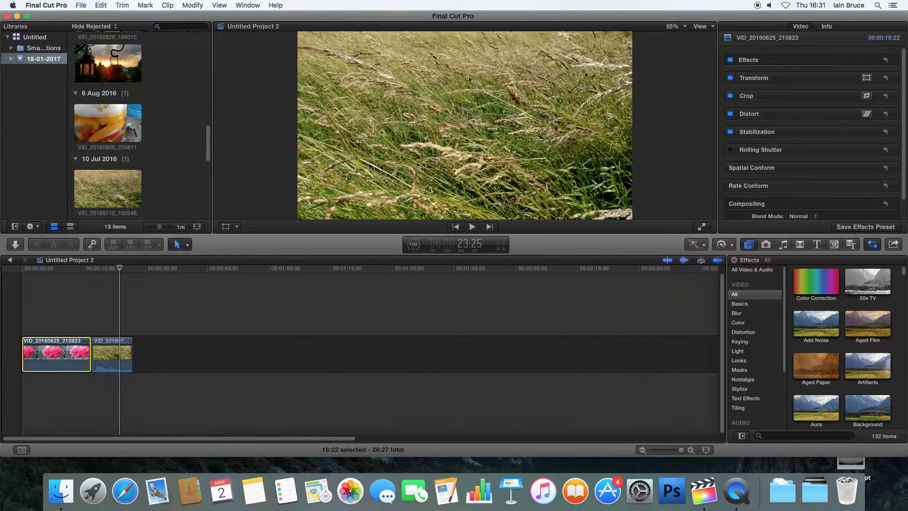
Step: Show the video scopes beside the viewer and preview the Histogram and Vectorscope, ending on the Waveform scope
{"action": "left_click", "coordinate": [713, 27]}
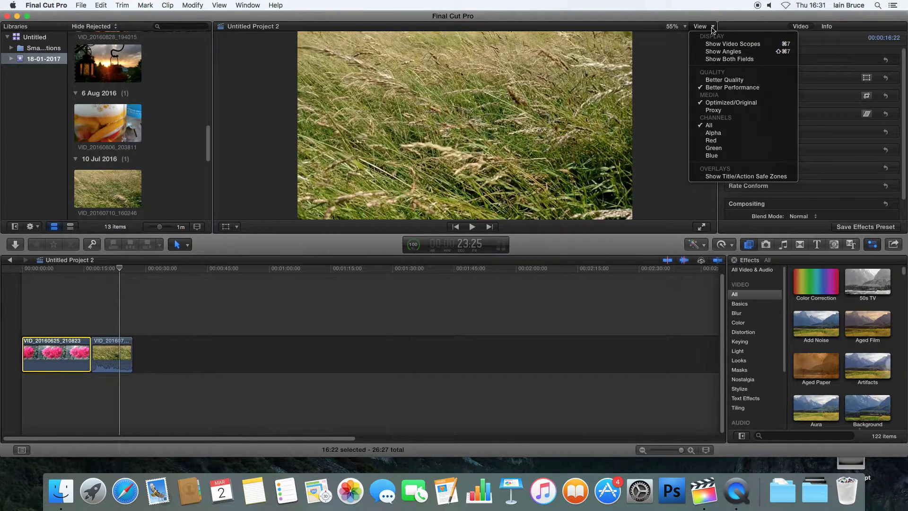
{"action": "left_click", "coordinate": [742, 45]}
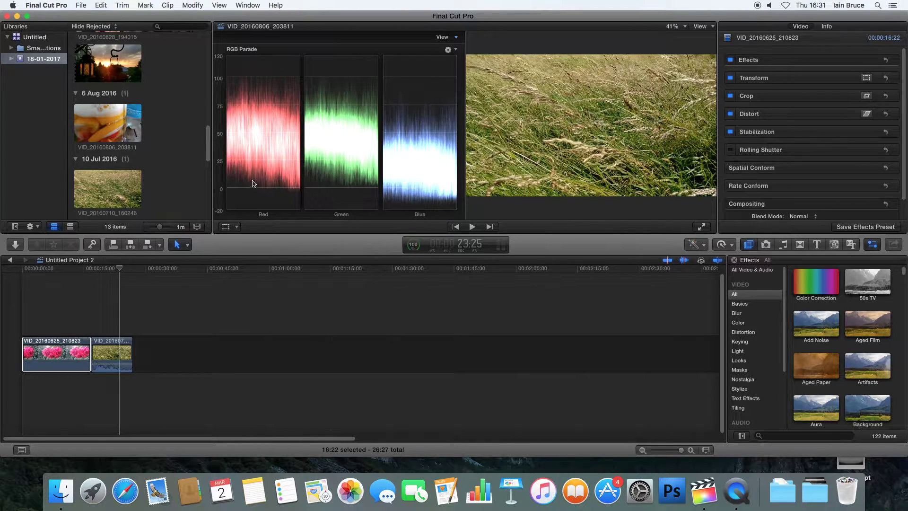
{"action": "left_click", "coordinate": [457, 51]}
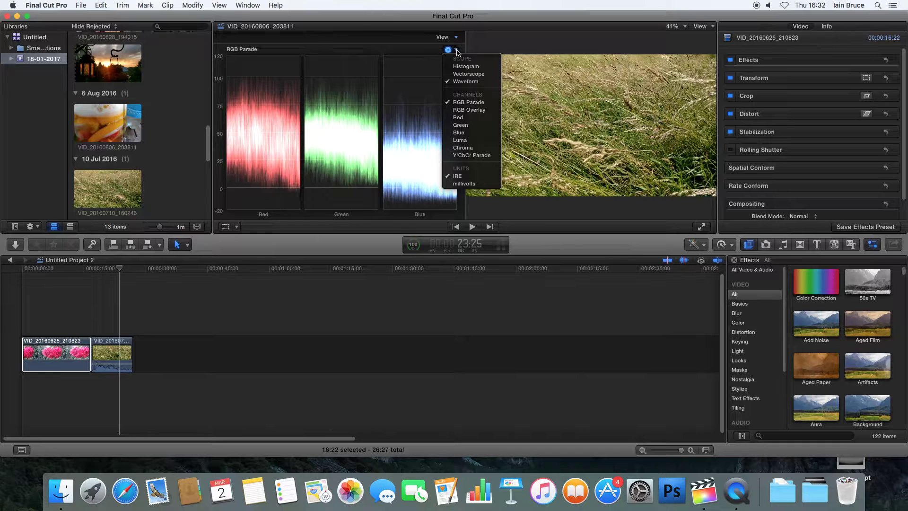
{"action": "left_click", "coordinate": [466, 67]}
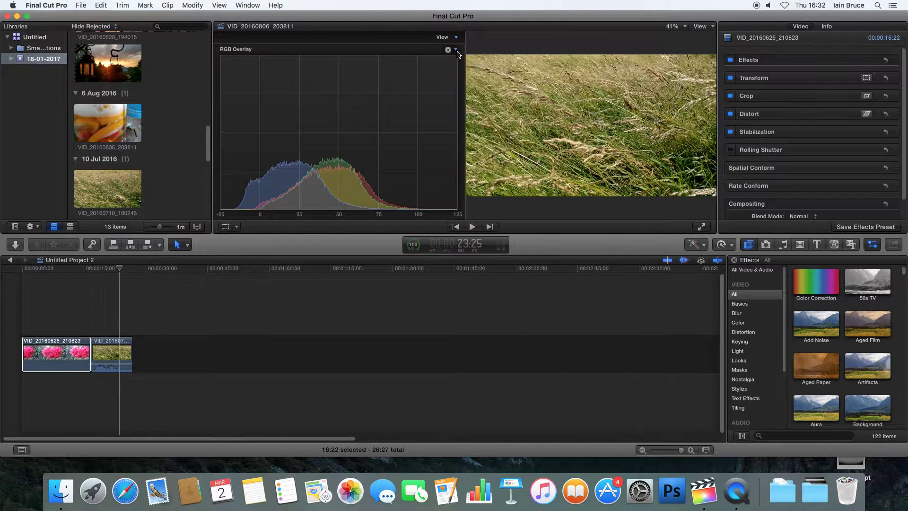
{"action": "left_click", "coordinate": [457, 51]}
{"action": "left_click", "coordinate": [463, 71]}
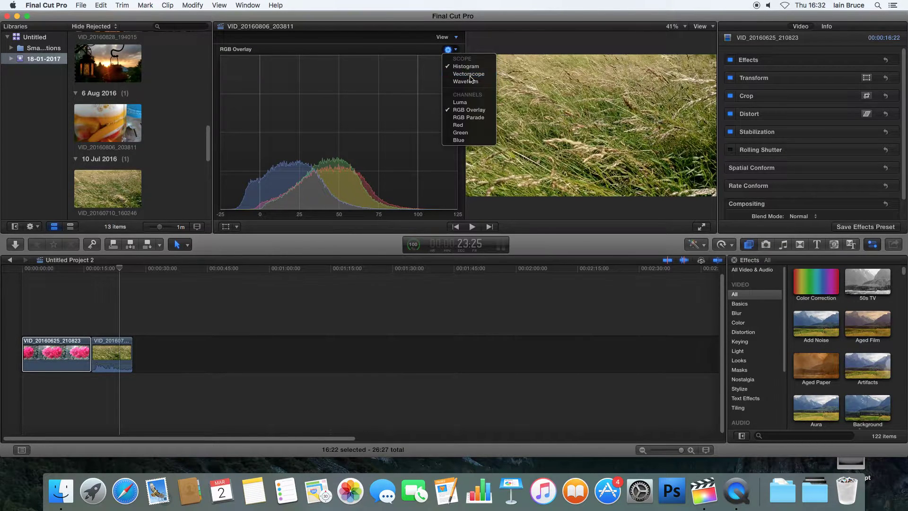
{"action": "left_click", "coordinate": [457, 52]}
{"action": "left_click", "coordinate": [468, 83]}
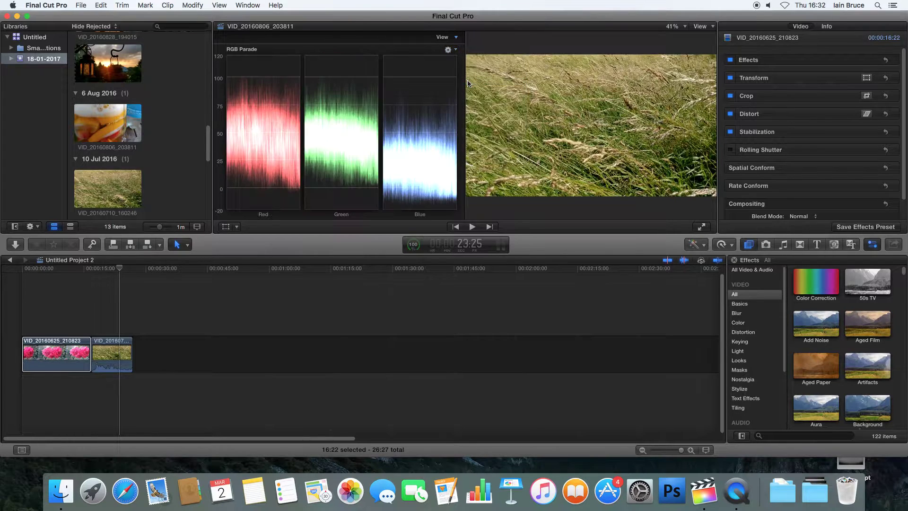
Step: Compare the waveform scope's RGB Parade, RGB Overlay, Luma and Chroma channel displays for the grass clip
{"action": "left_click", "coordinate": [456, 50]}
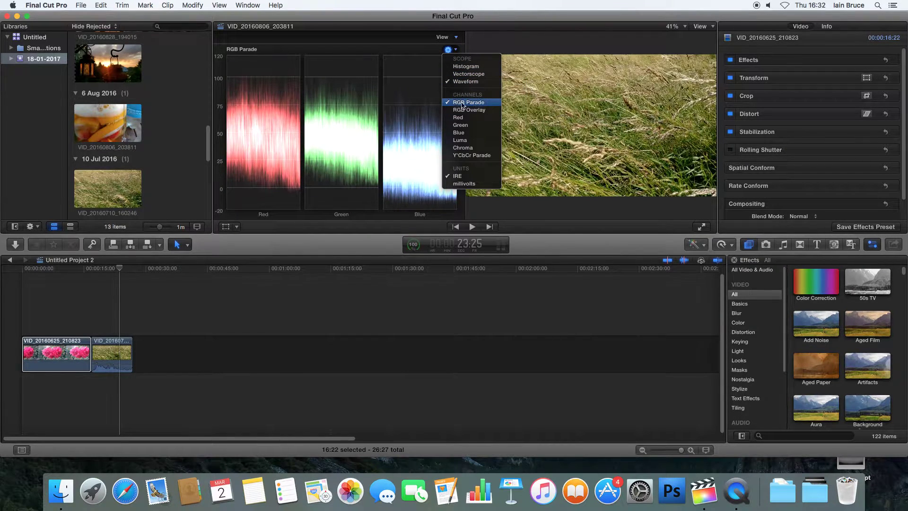
{"action": "left_click", "coordinate": [261, 136]}
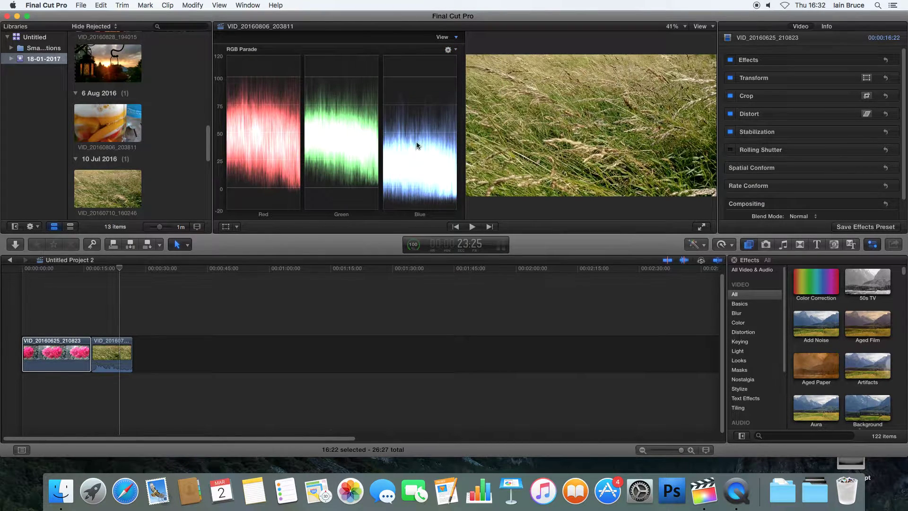
{"action": "left_click", "coordinate": [457, 51]}
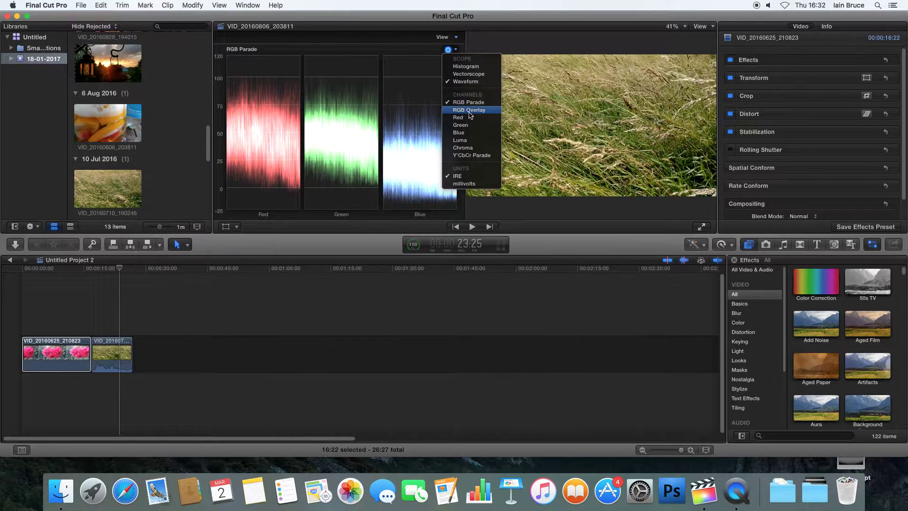
{"action": "left_click", "coordinate": [470, 111]}
{"action": "left_click", "coordinate": [457, 50]}
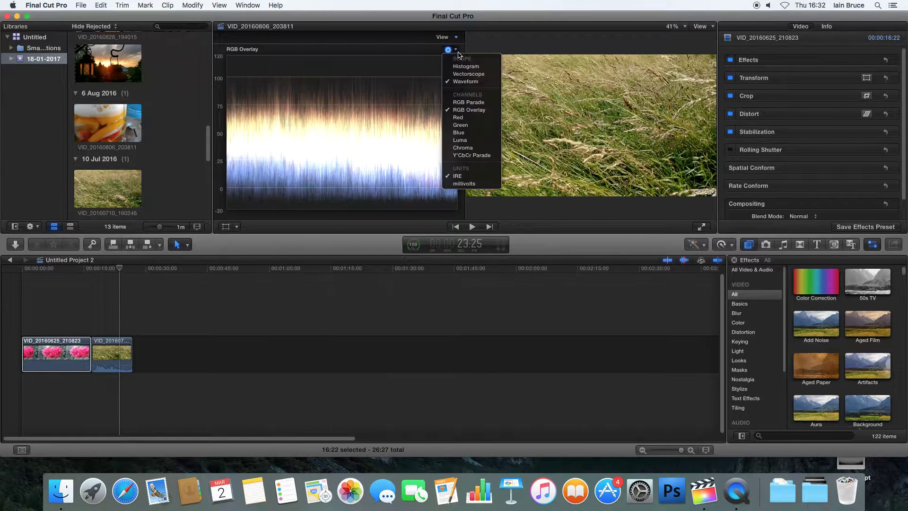
{"action": "left_click", "coordinate": [468, 140]}
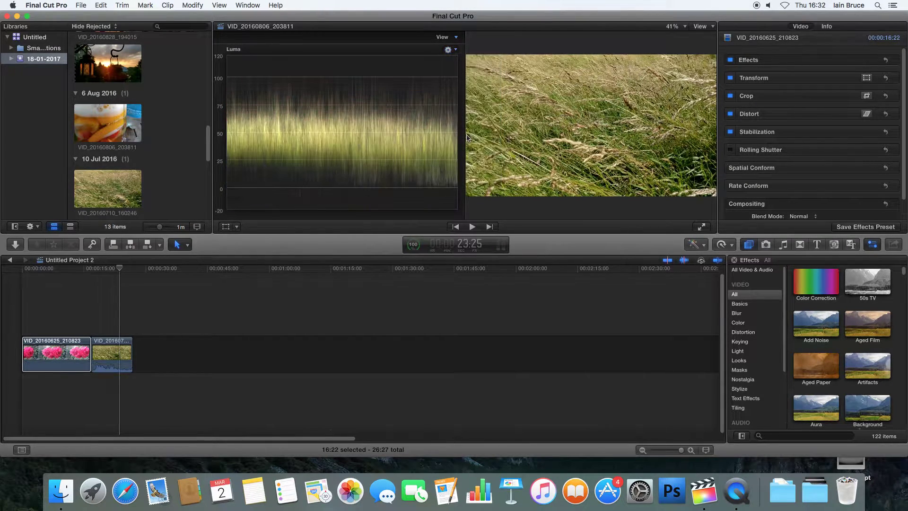
{"action": "left_click", "coordinate": [457, 49]}
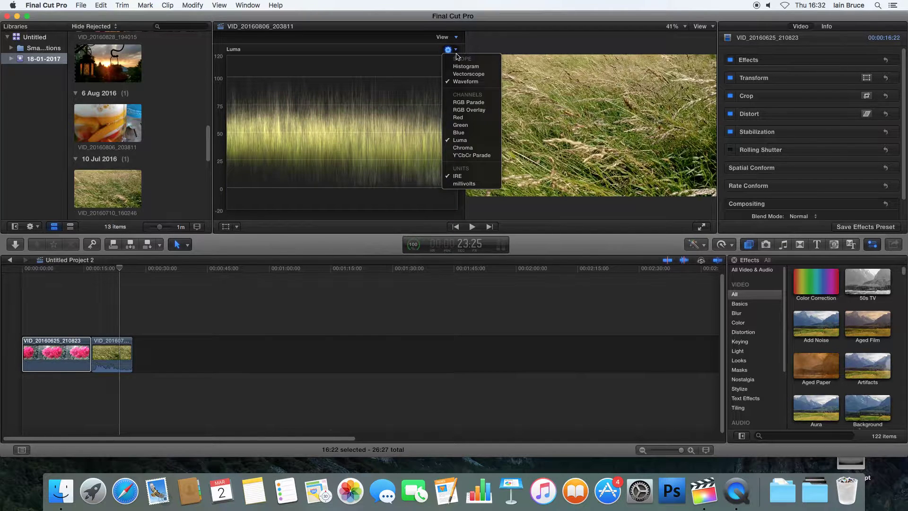
{"action": "left_click", "coordinate": [462, 147]}
Step: View the waveform's Red, Green and Blue channels one at a time, finishing with RGB Parade
{"action": "left_click", "coordinate": [457, 49]}
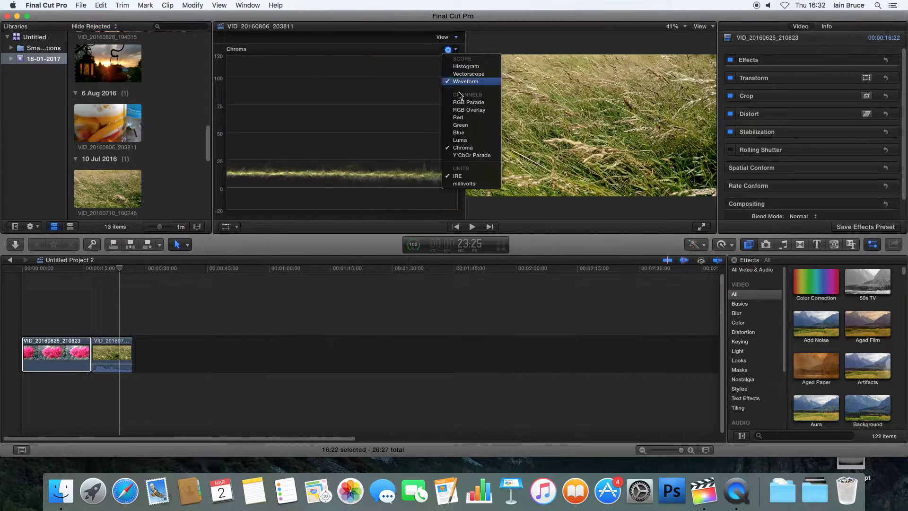
{"action": "left_click", "coordinate": [458, 117]}
{"action": "left_click", "coordinate": [456, 50]}
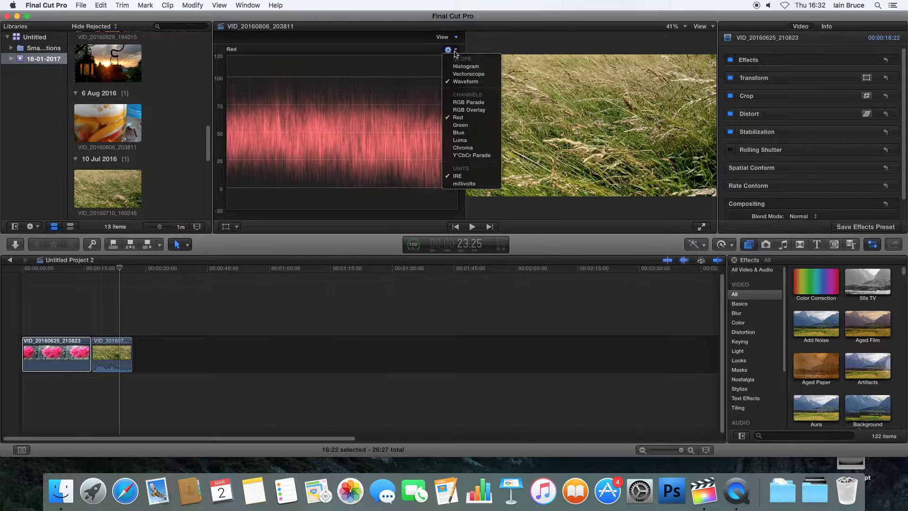
{"action": "left_click", "coordinate": [460, 125]}
{"action": "left_click", "coordinate": [455, 49]}
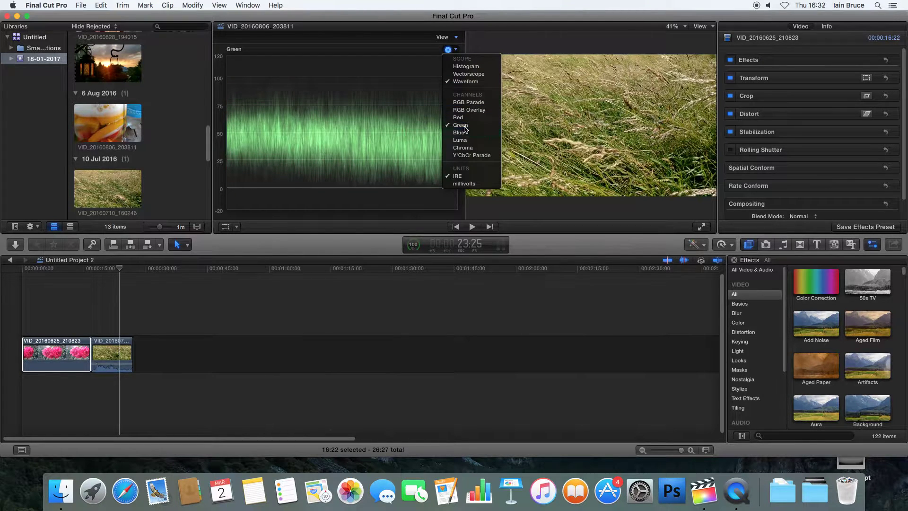
{"action": "left_click", "coordinate": [462, 133]}
{"action": "left_click", "coordinate": [456, 49]}
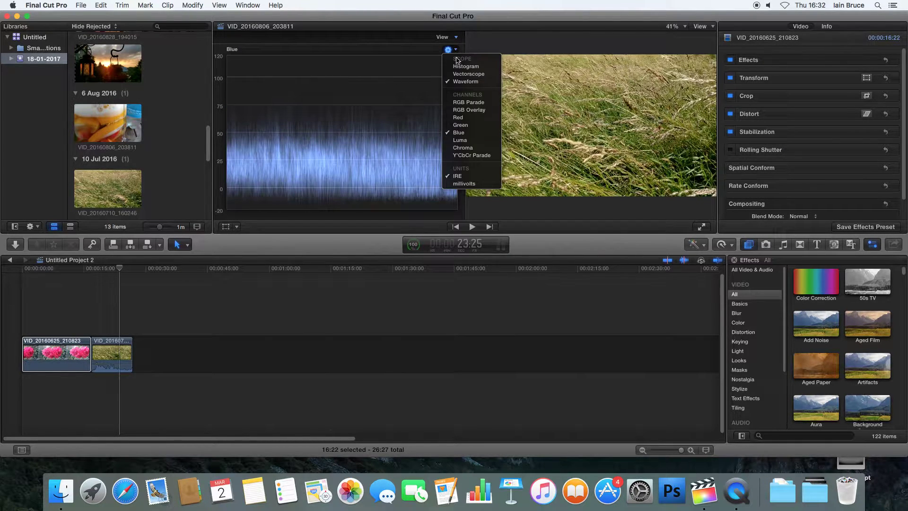
{"action": "left_click", "coordinate": [471, 104]}
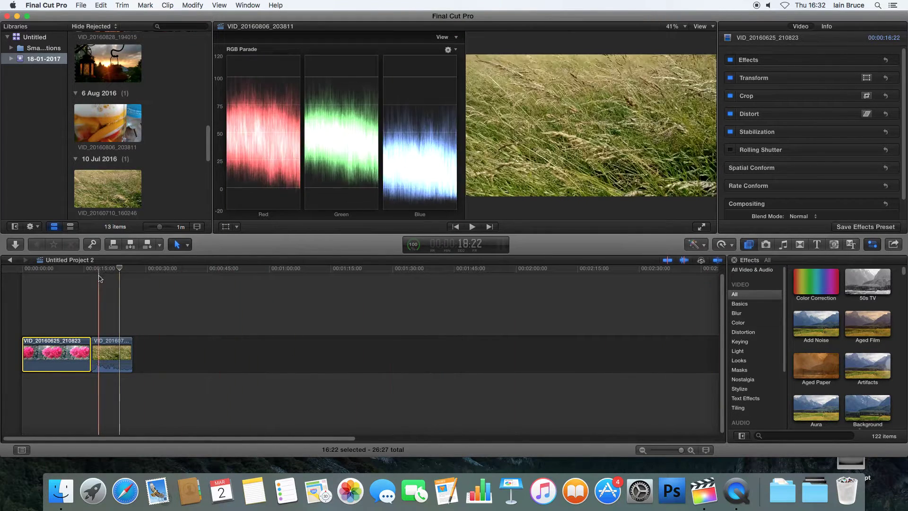
Step: Park the playhead in the rose clip, apply the Color Correction effect to that clip and open its Color Board
{"action": "left_click", "coordinate": [66, 270]}
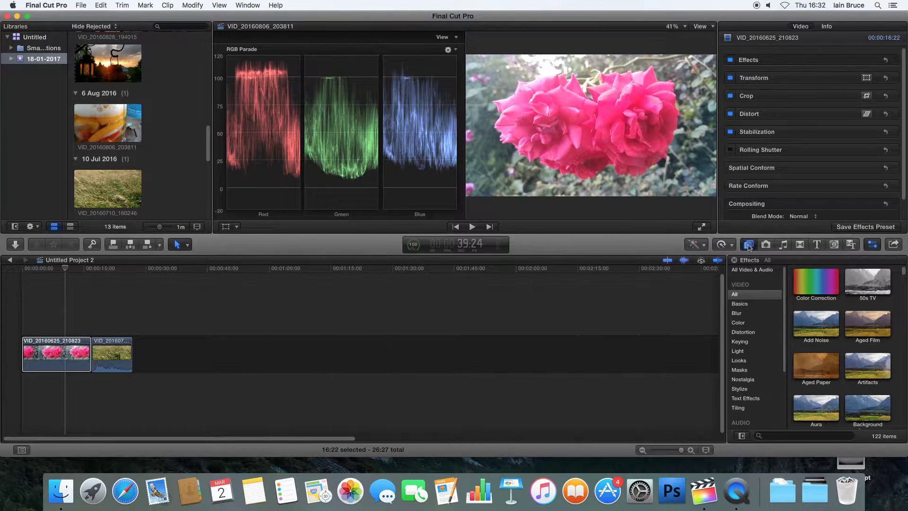
{"action": "left_click", "coordinate": [749, 245]}
{"action": "left_click", "coordinate": [749, 244]}
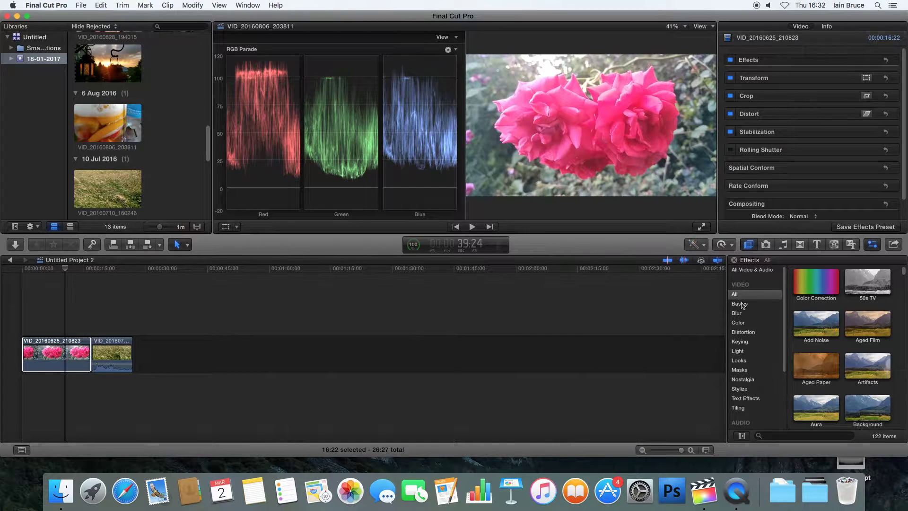
{"action": "left_click", "coordinate": [743, 324]}
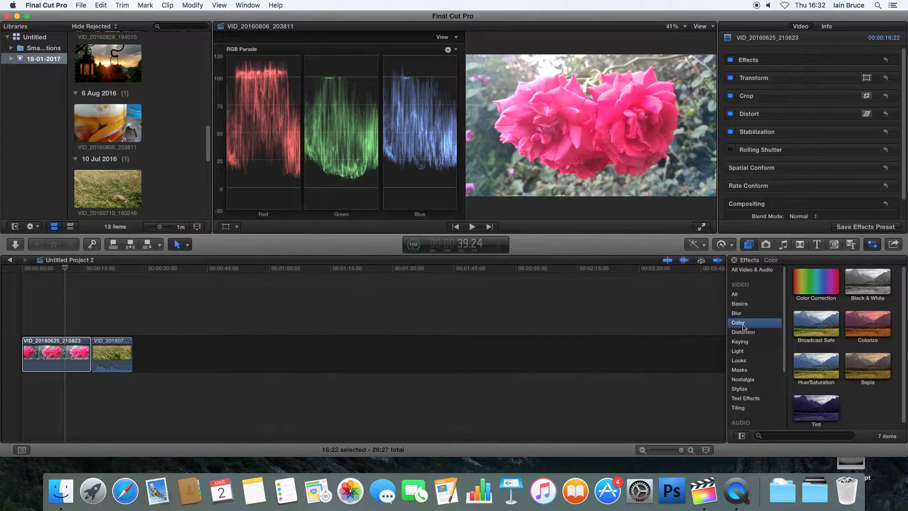
{"action": "left_click", "coordinate": [818, 284]}
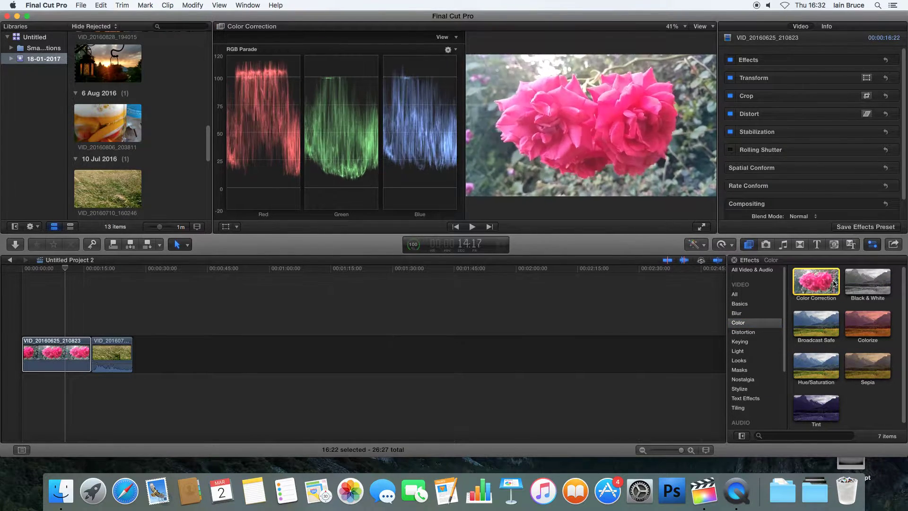
{"action": "left_click_drag", "start_coordinate": [819, 284], "coordinate": [61, 357]}
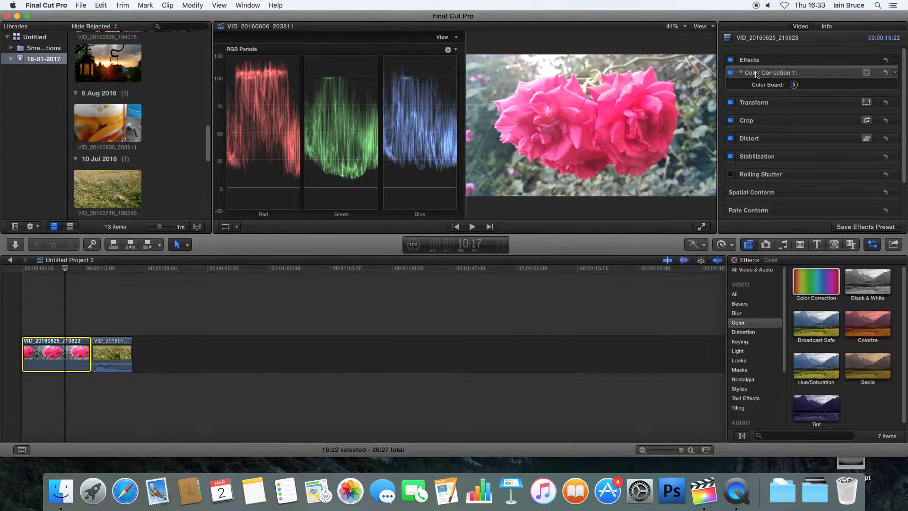
{"action": "left_click", "coordinate": [794, 84]}
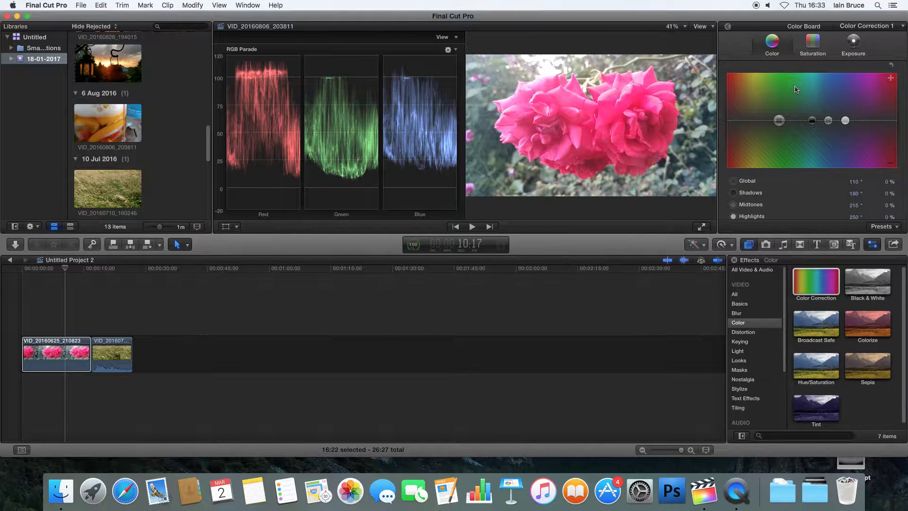
Step: Look through the Color Board's Color, Saturation and Exposure controls, ending on the Exposure highlights control
{"action": "left_click", "coordinate": [856, 42]}
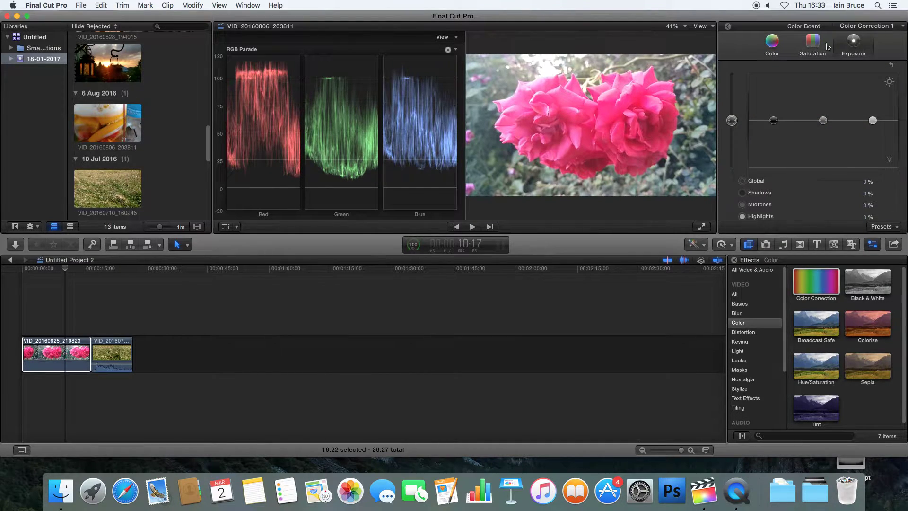
{"action": "left_click", "coordinate": [782, 48]}
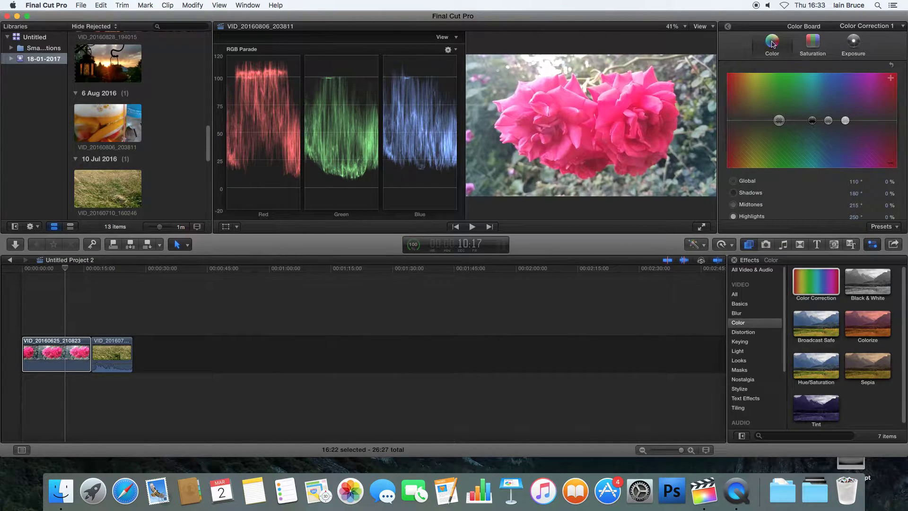
{"action": "left_click", "coordinate": [813, 45]}
{"action": "left_click", "coordinate": [778, 46]}
{"action": "left_click", "coordinate": [812, 45]}
{"action": "left_click", "coordinate": [854, 44]}
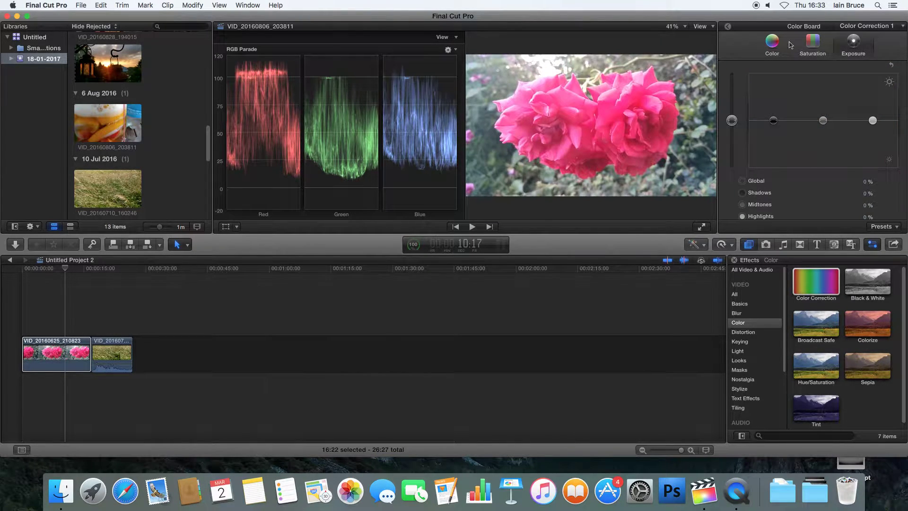
{"action": "left_click", "coordinate": [772, 42]}
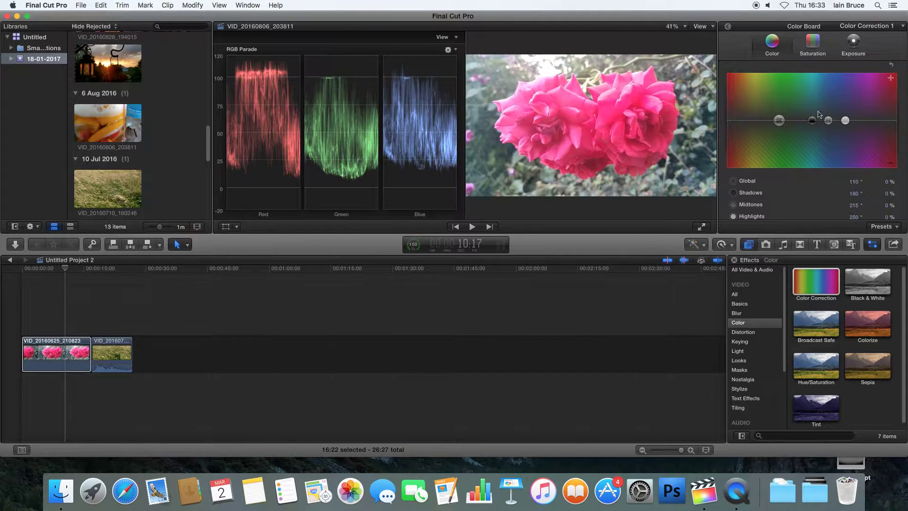
{"action": "left_click", "coordinate": [814, 50]}
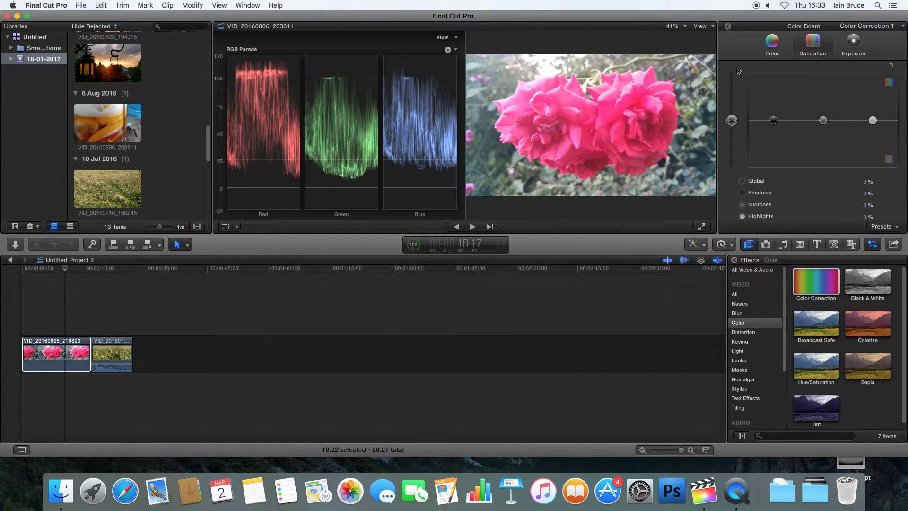
{"action": "left_click", "coordinate": [842, 53]}
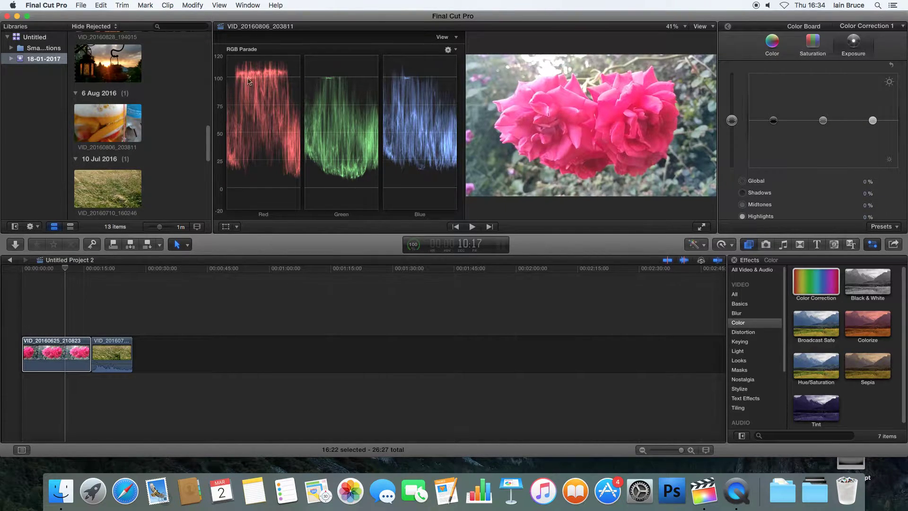
{"action": "left_click", "coordinate": [873, 121]}
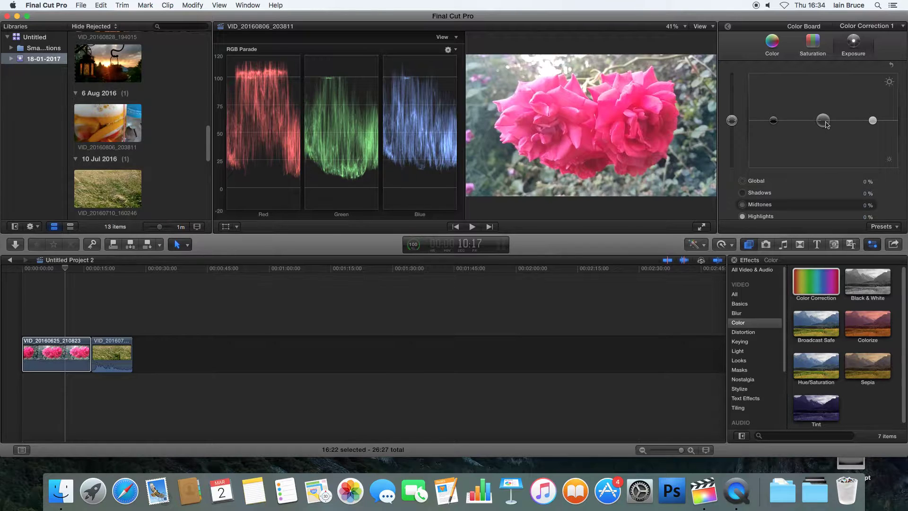
Step: Lower the rose clip's Shadows exposure to -8% in the Color Board
{"action": "left_click", "coordinate": [773, 120]}
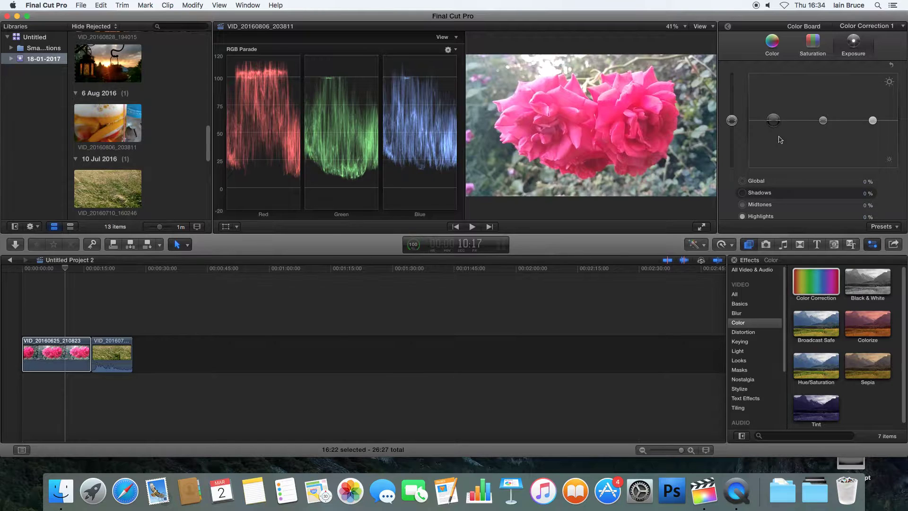
{"action": "left_click_drag", "start_coordinate": [776, 135], "coordinate": [775, 129]}
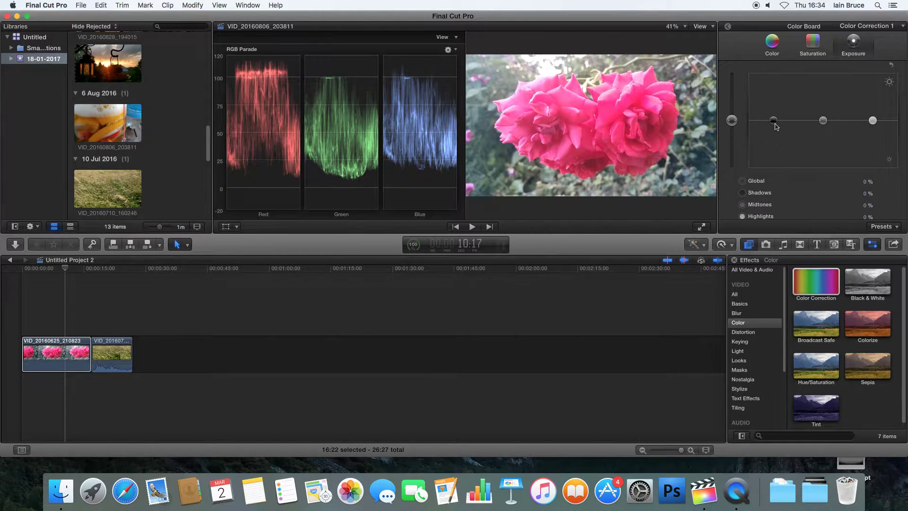
{"action": "left_click", "coordinate": [775, 124]}
{"action": "mouse_move", "coordinate": [774, 121]}
{"action": "left_mouse_down"}
{"action": "mouse_move", "coordinate": [774, 94]}
{"action": "mouse_move", "coordinate": [775, 130]}
{"action": "left_mouse_up"}
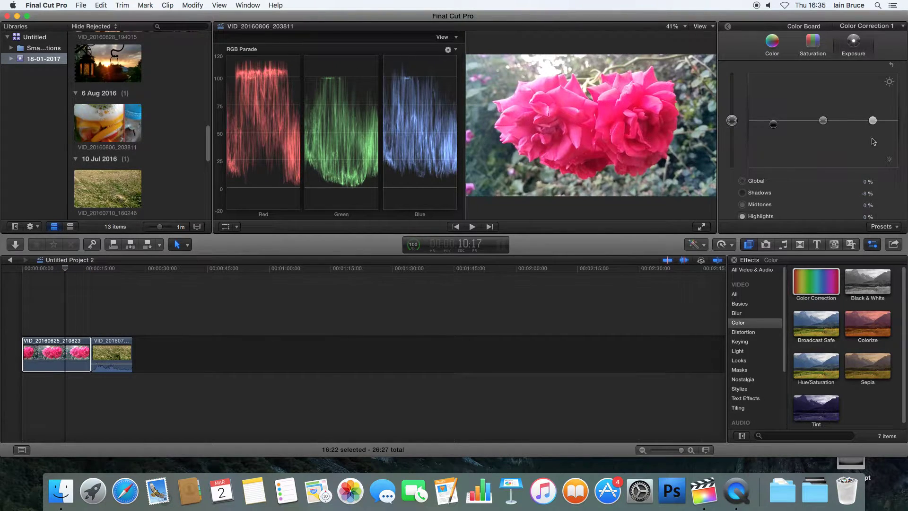
Step: Lower the rose clip's exposure to -15% for the Highlights and -12% for the Midtones
{"action": "left_click_drag", "start_coordinate": [874, 122], "coordinate": [878, 134]}
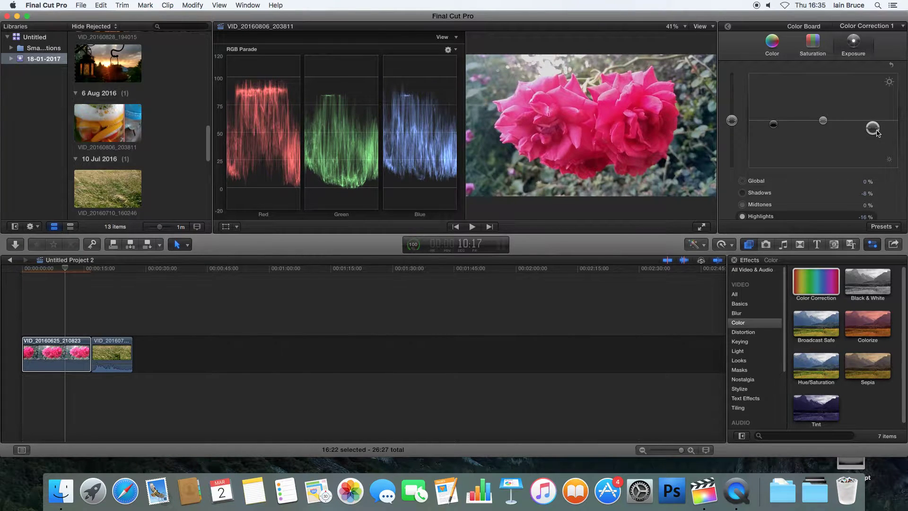
{"action": "left_click", "coordinate": [822, 122]}
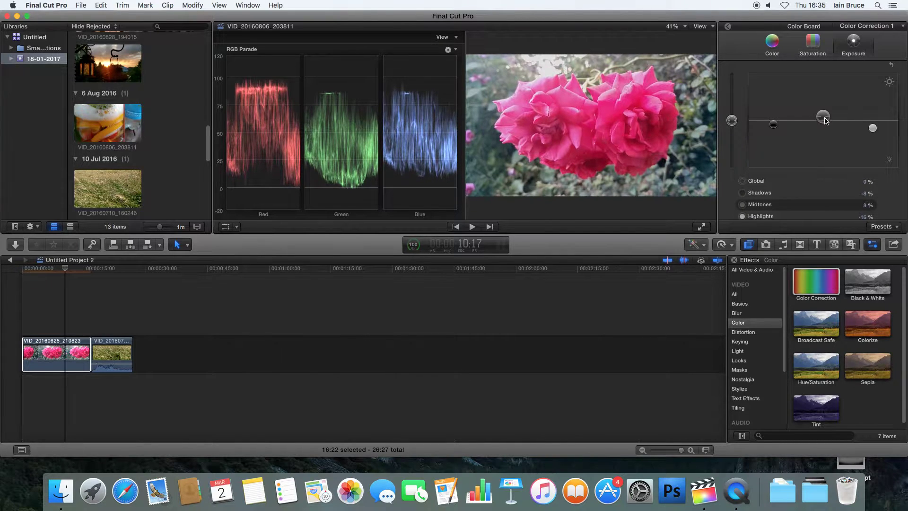
{"action": "left_click_drag", "start_coordinate": [826, 124], "coordinate": [832, 138]}
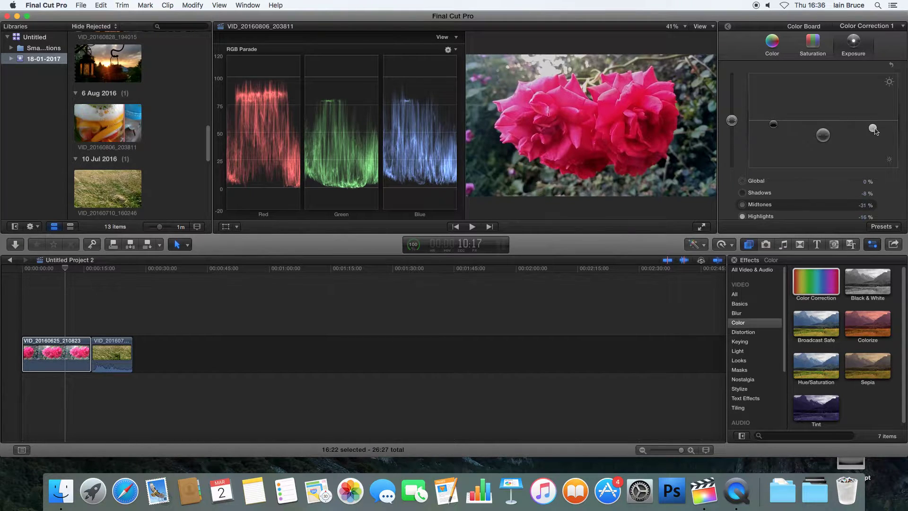
{"action": "left_click_drag", "start_coordinate": [875, 131], "coordinate": [872, 123]}
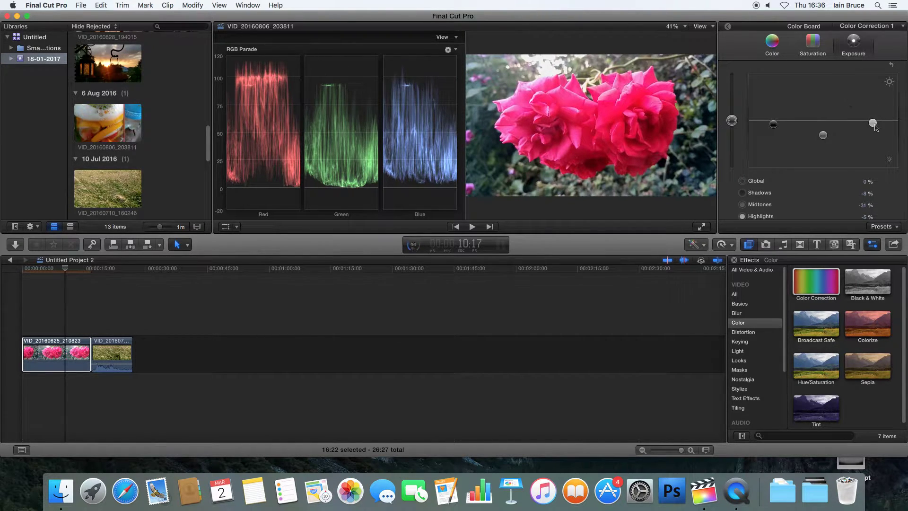
{"action": "left_click_drag", "start_coordinate": [876, 126], "coordinate": [876, 130]}
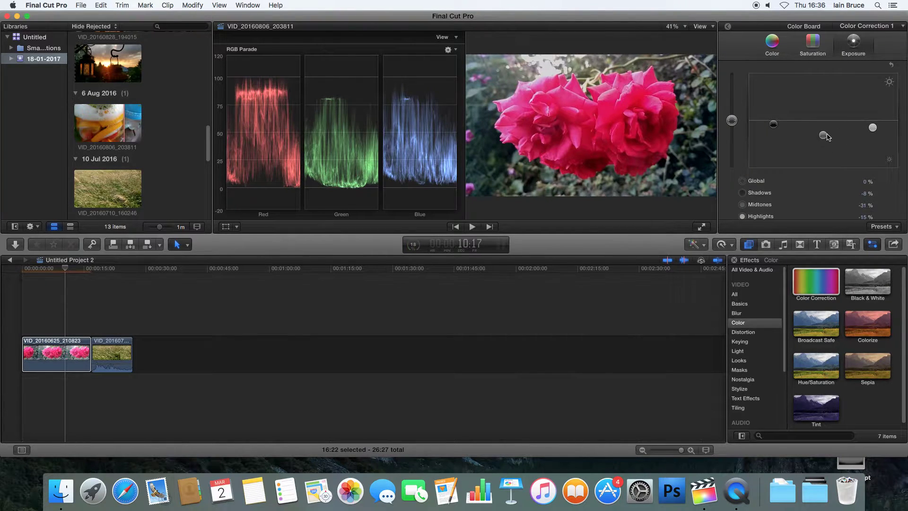
{"action": "left_click_drag", "start_coordinate": [826, 136], "coordinate": [827, 130]}
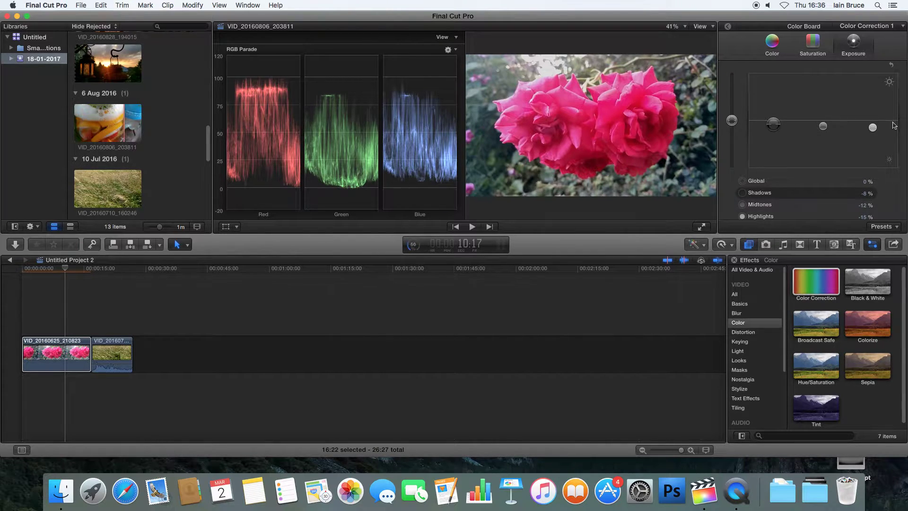
{"action": "left_click", "coordinate": [873, 128]}
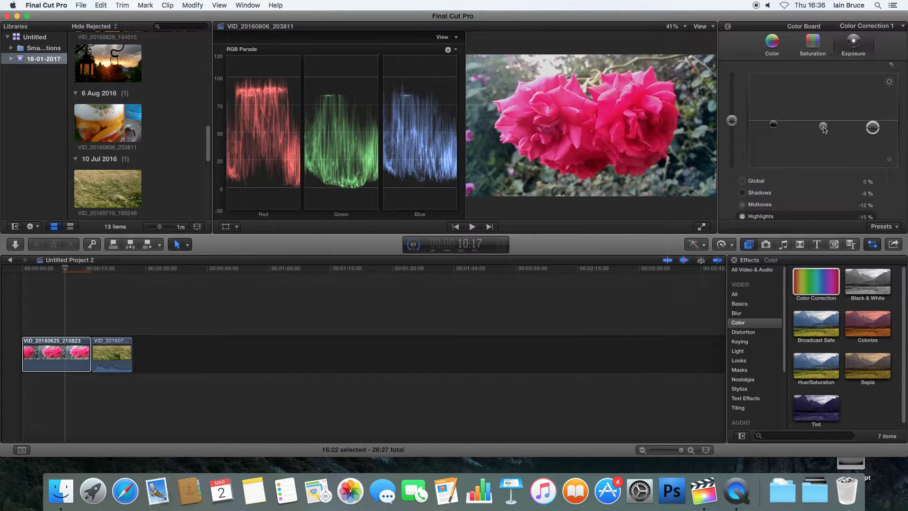
Step: Tint the rose clip's Shadows to 0° at 5%, Midtones to 148° at 31% and Highlights to 182° at 9%
{"action": "left_click", "coordinate": [775, 41]}
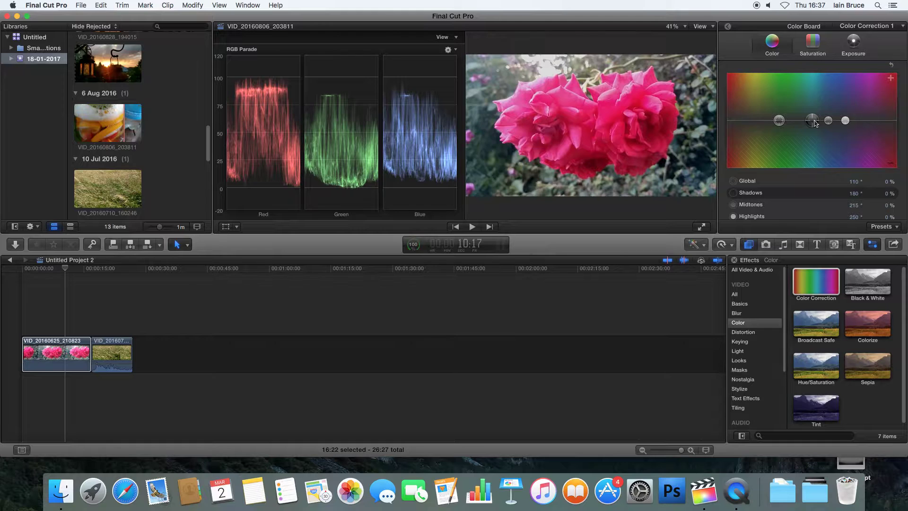
{"action": "left_click_drag", "start_coordinate": [815, 123], "coordinate": [728, 120]}
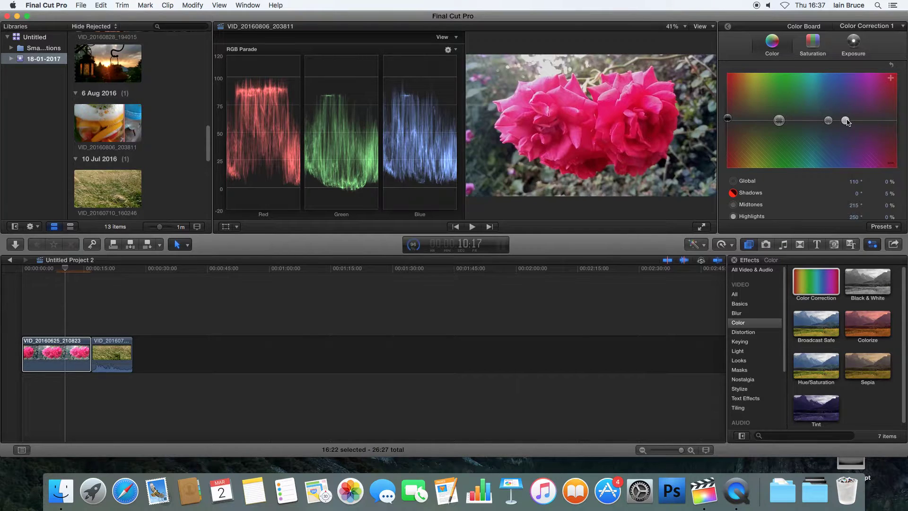
{"action": "left_click", "coordinate": [846, 121]}
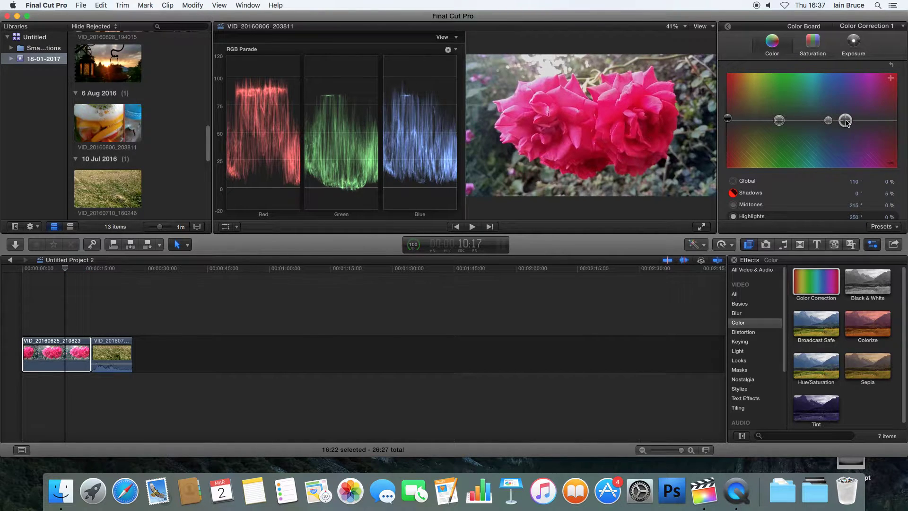
{"action": "left_click_drag", "start_coordinate": [847, 121], "coordinate": [799, 110]}
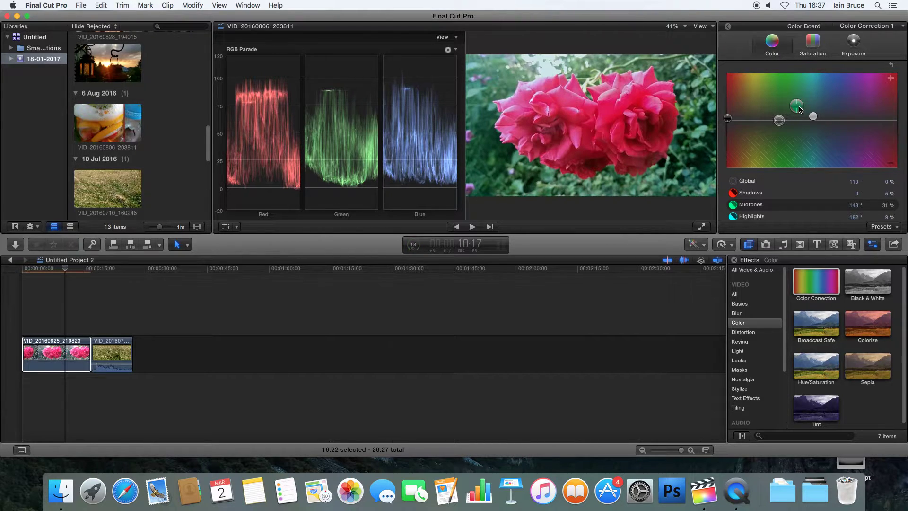
Step: Reduce the rose clip's Global saturation to -10% and shift its Highlights color to 167° at 12%
{"action": "left_click", "coordinate": [817, 49]}
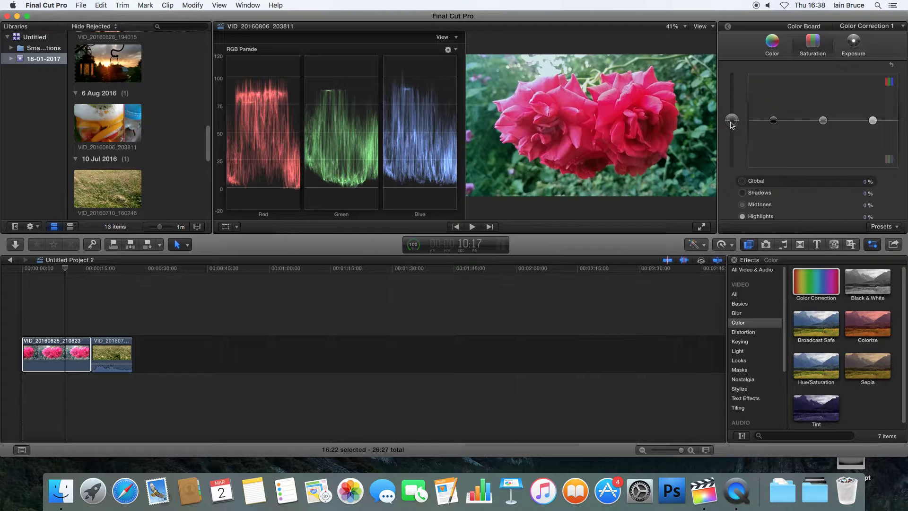
{"action": "mouse_move", "coordinate": [732, 120]}
{"action": "left_mouse_down"}
{"action": "mouse_move", "coordinate": [732, 79]}
{"action": "mouse_move", "coordinate": [734, 190]}
{"action": "mouse_move", "coordinate": [736, 127]}
{"action": "left_mouse_up"}
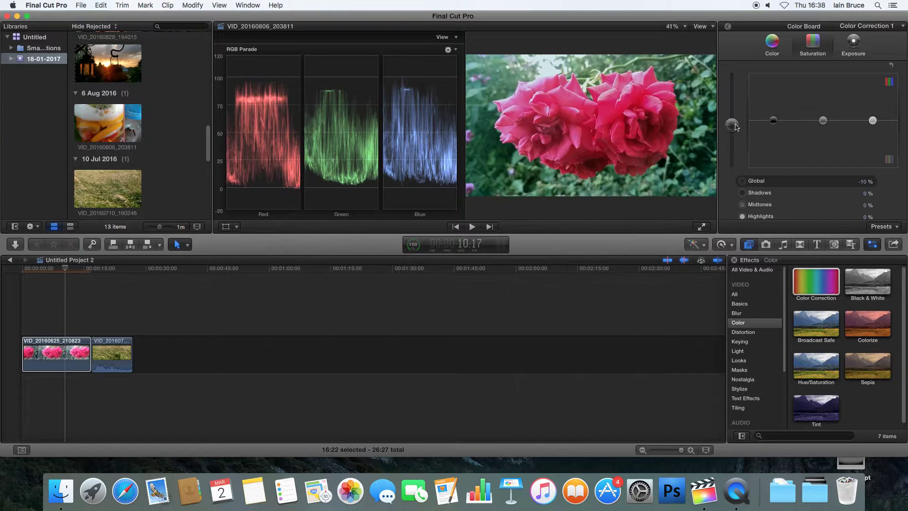
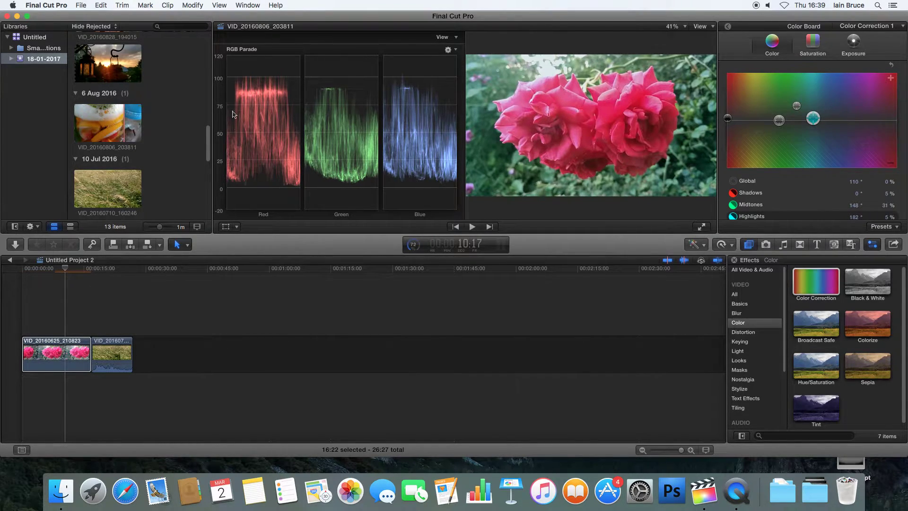
{"action": "left_click_drag", "start_coordinate": [814, 118], "coordinate": [814, 72]}
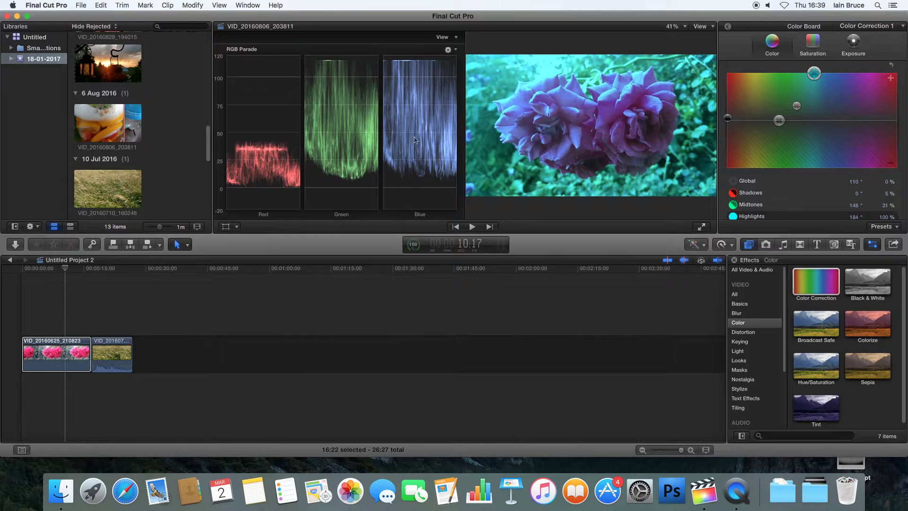
{"action": "mouse_move", "coordinate": [816, 78]}
{"action": "left_mouse_down"}
{"action": "mouse_move", "coordinate": [815, 123]}
{"action": "mouse_move", "coordinate": [806, 116]}
{"action": "left_mouse_up"}
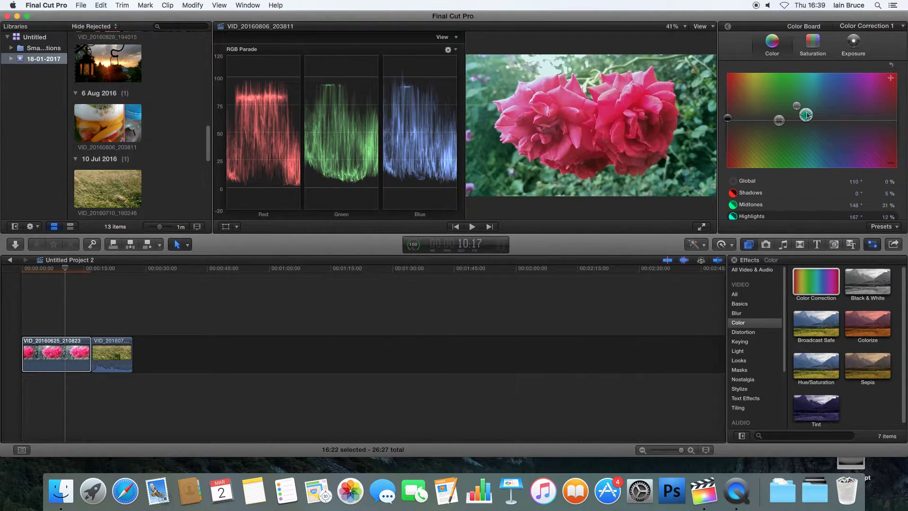
Step: Set the rose clip's saturation to -9% Global, 8% Midtones and 24% Highlights, keeping the Shadows at 0%
{"action": "left_click", "coordinate": [813, 42]}
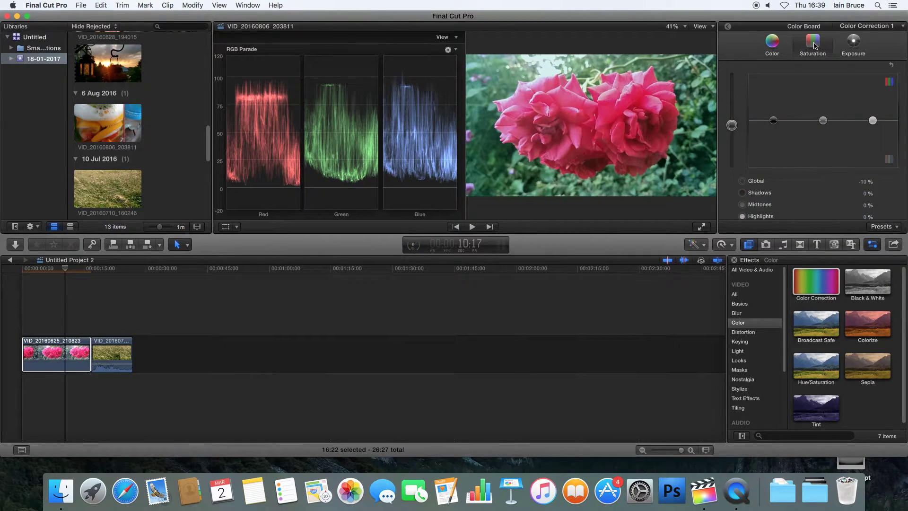
{"action": "left_click", "coordinate": [732, 126]}
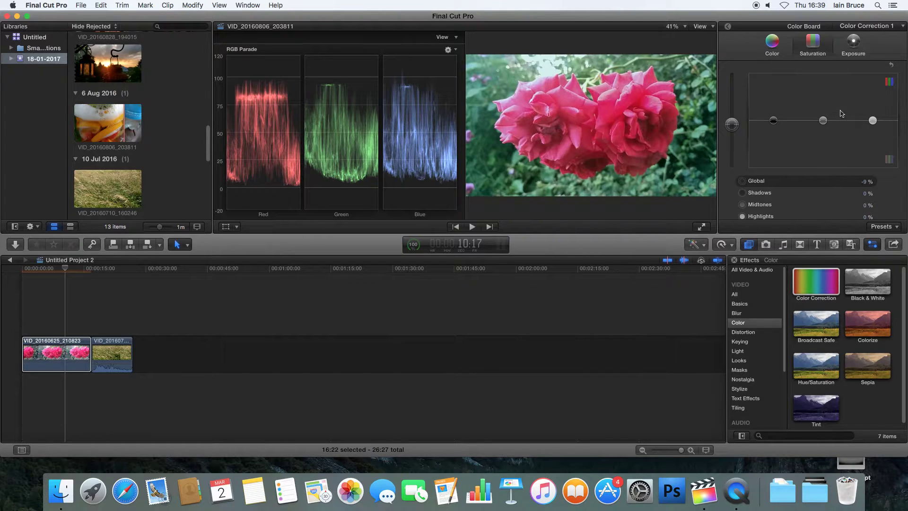
{"action": "left_click", "coordinate": [824, 109]}
{"action": "left_click_drag", "start_coordinate": [874, 121], "coordinate": [827, 121]}
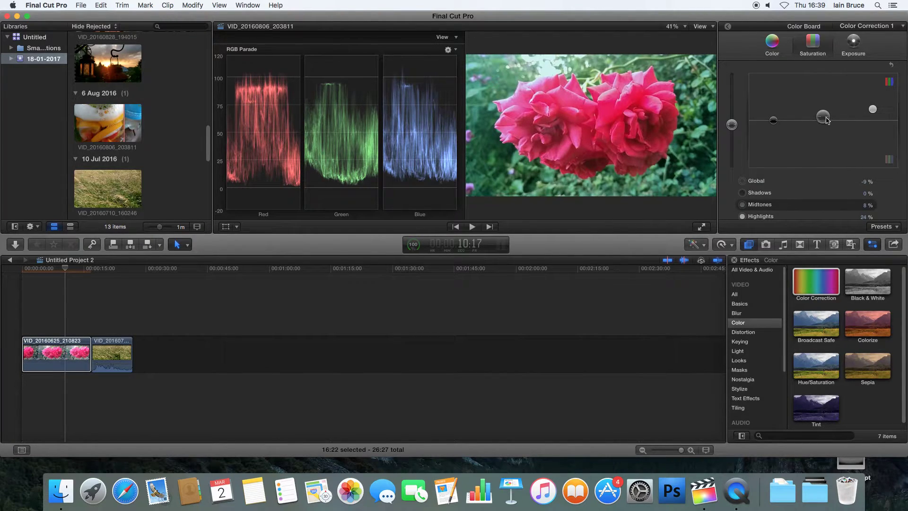
{"action": "left_click", "coordinate": [774, 122]}
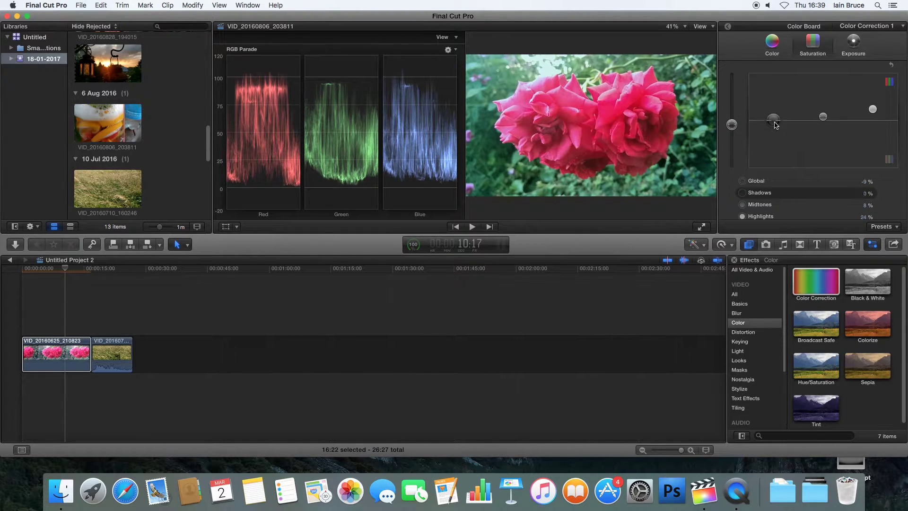
{"action": "left_click_drag", "start_coordinate": [775, 122], "coordinate": [776, 122]}
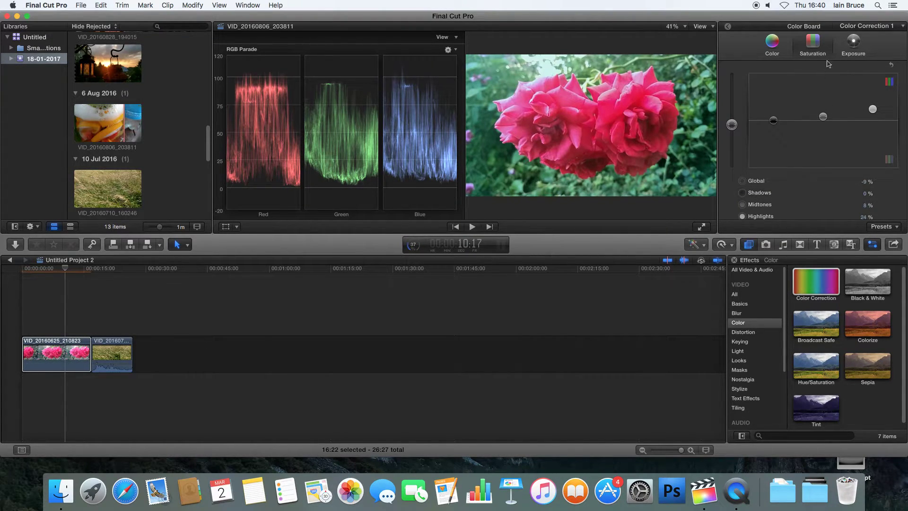
Step: Fine-tune the rose clip's exposure to 0% Global, -4% Shadows and -16% Highlights
{"action": "left_click", "coordinate": [781, 47]}
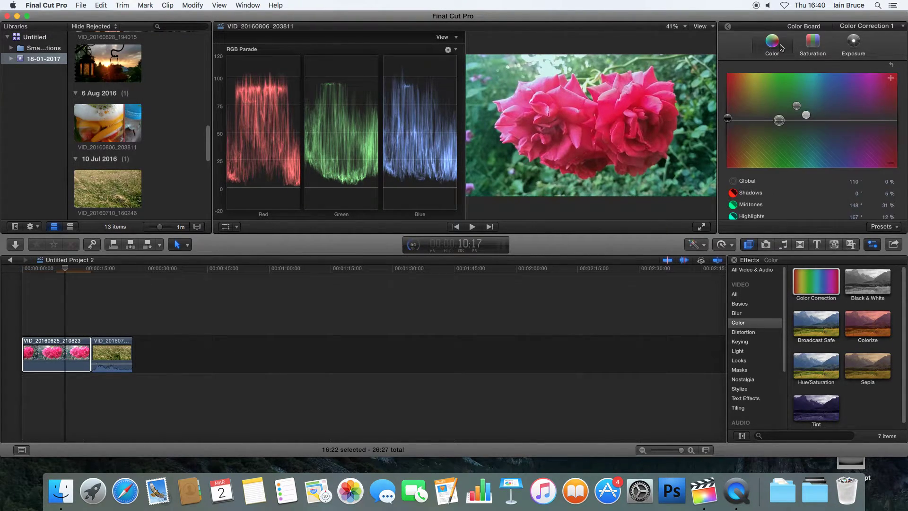
{"action": "left_click", "coordinate": [857, 46]}
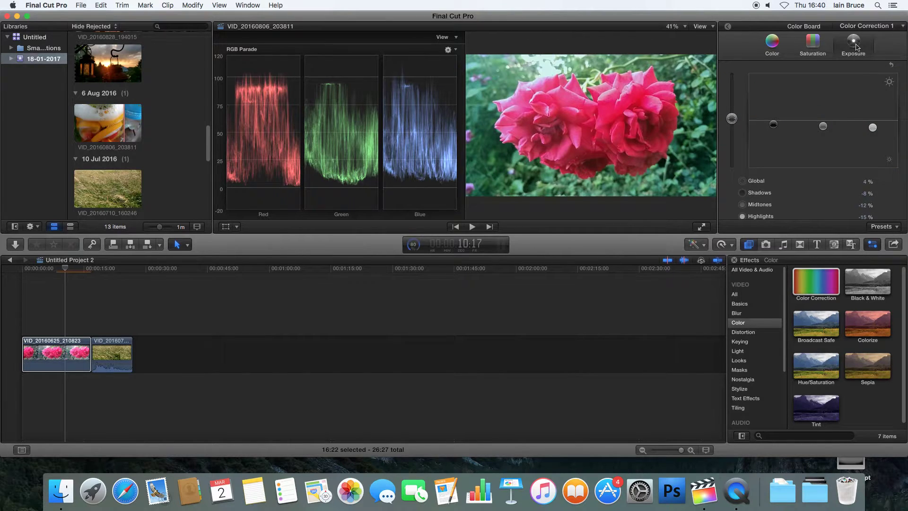
{"action": "left_click", "coordinate": [773, 42]}
{"action": "left_click", "coordinate": [854, 41]}
{"action": "left_click", "coordinate": [733, 121]}
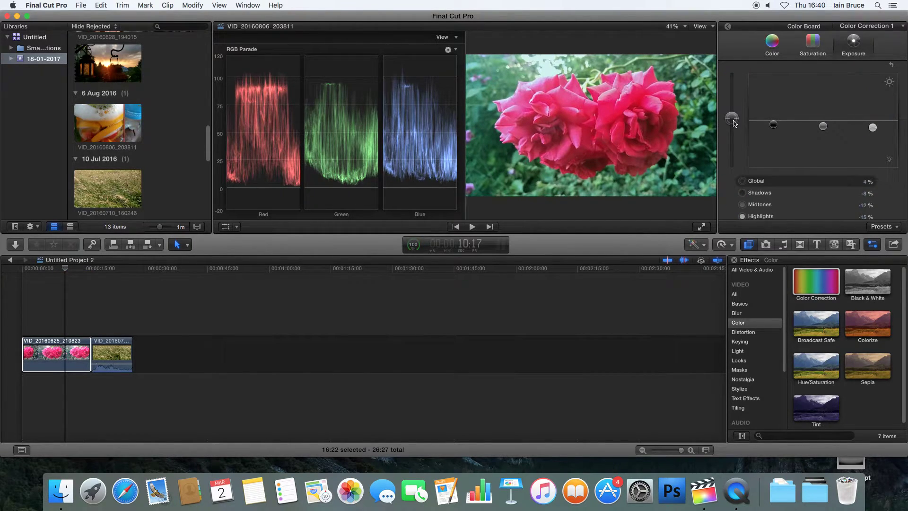
{"action": "left_click_drag", "start_coordinate": [733, 123], "coordinate": [774, 125]}
{"action": "left_click", "coordinate": [774, 126]}
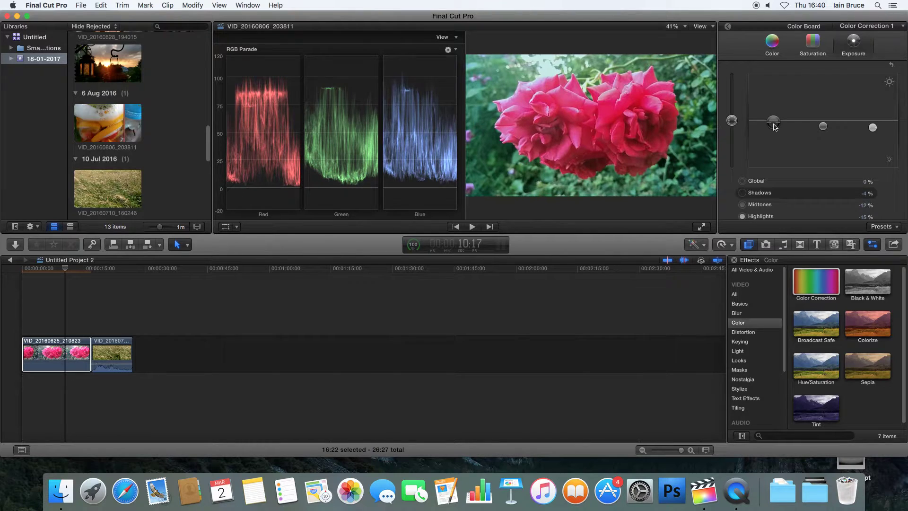
{"action": "left_click_drag", "start_coordinate": [875, 131], "coordinate": [875, 132]}
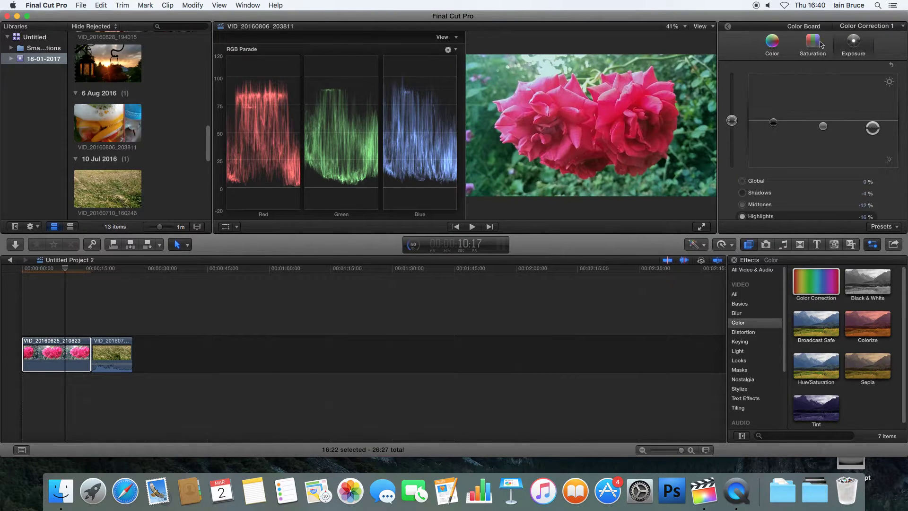
Step: Review the rose clip's Color, Saturation and Exposure settings in the Color Board, finishing on Exposure
{"action": "left_click", "coordinate": [772, 42]}
{"action": "left_click", "coordinate": [812, 43]}
{"action": "left_click", "coordinate": [845, 49]}
{"action": "left_click", "coordinate": [825, 47]}
{"action": "left_click", "coordinate": [778, 44]}
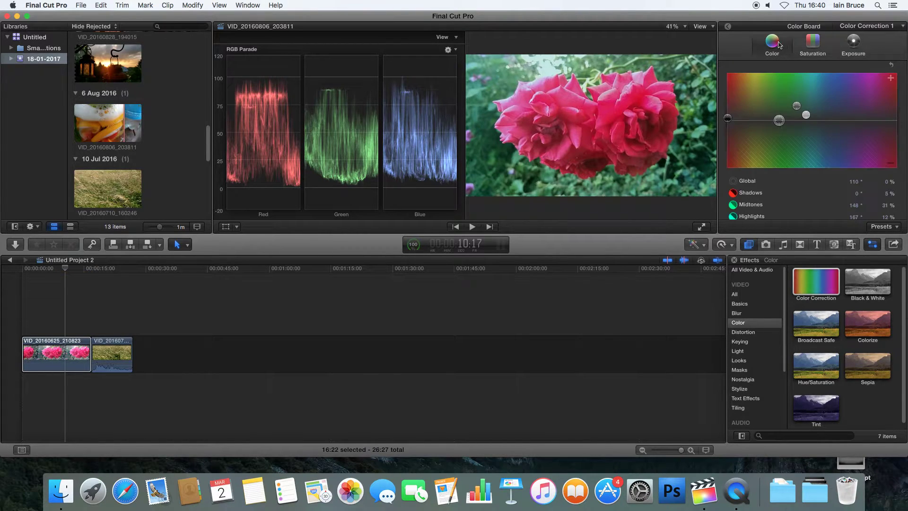
{"action": "left_click", "coordinate": [813, 43]}
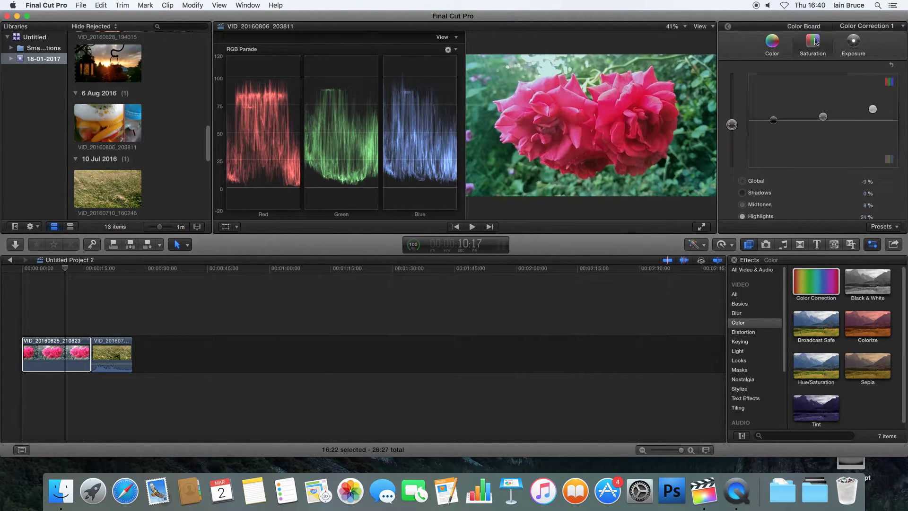
{"action": "left_click", "coordinate": [854, 42]}
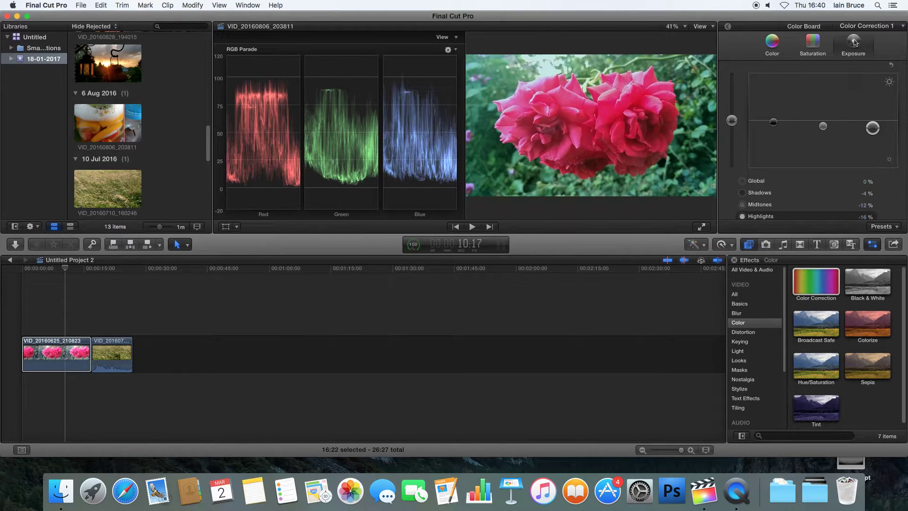
Step: Leave the Color Board, enlarge the viewer picture and switch off the rose clip's Color Correction 1 effect to compare with the original
{"action": "left_click", "coordinate": [728, 27]}
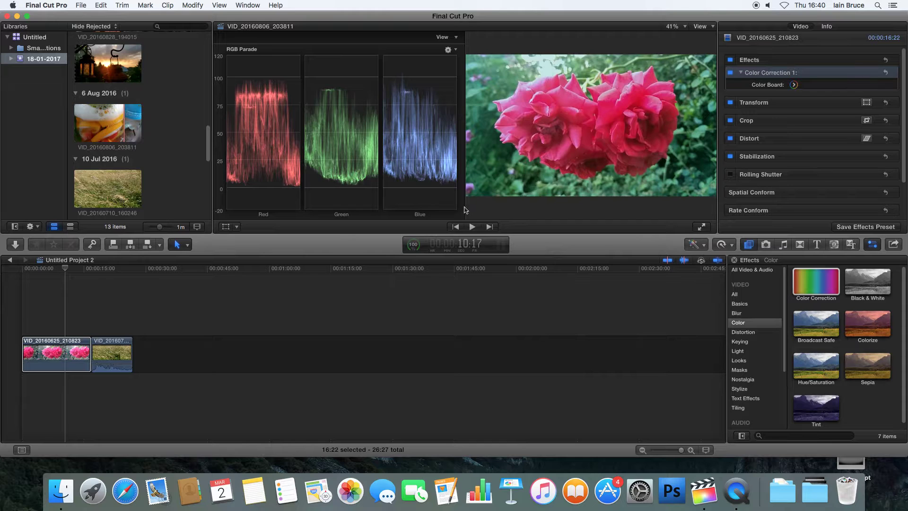
{"action": "left_click_drag", "start_coordinate": [520, 235], "coordinate": [504, 337]}
{"action": "left_click_drag", "start_coordinate": [465, 297], "coordinate": [357, 290]}
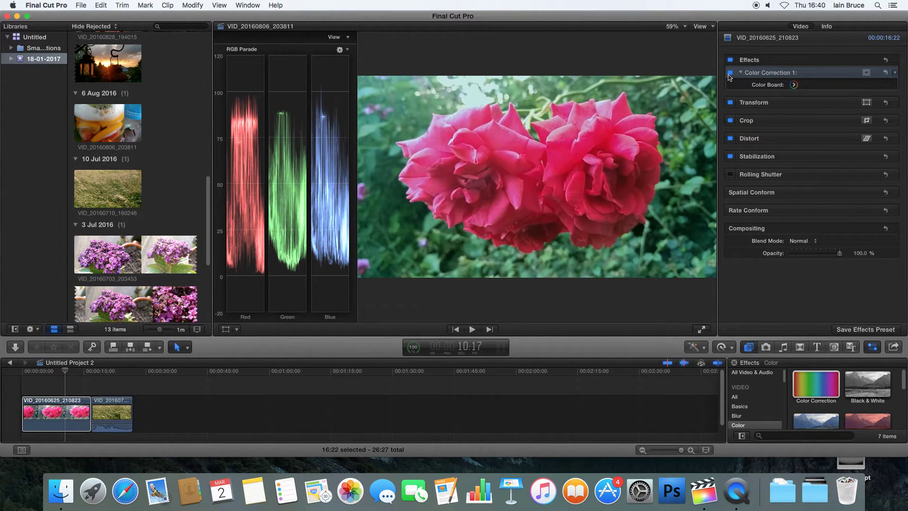
{"action": "left_click", "coordinate": [731, 72]}
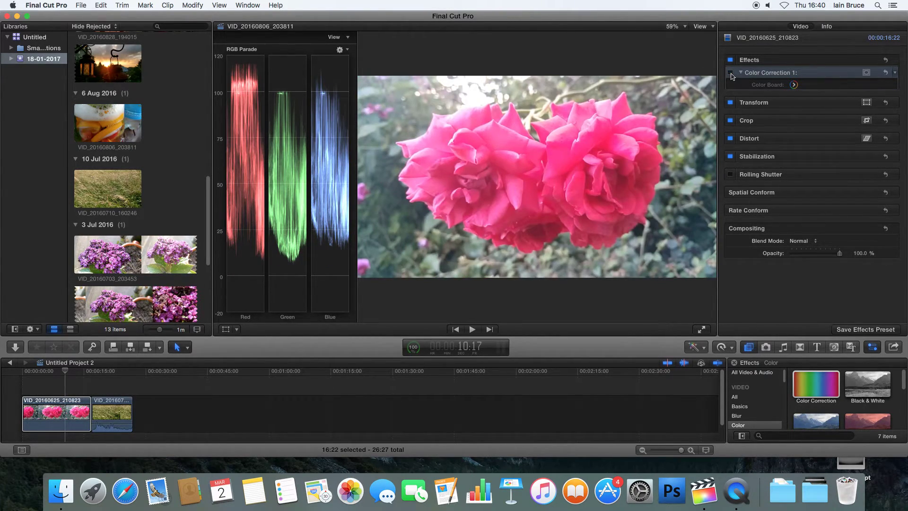
Step: Toggle the rose clip's Color Correction 1 effect repeatedly to compare with the original, leave it on and reopen its Color Board
{"action": "left_click", "coordinate": [731, 73]}
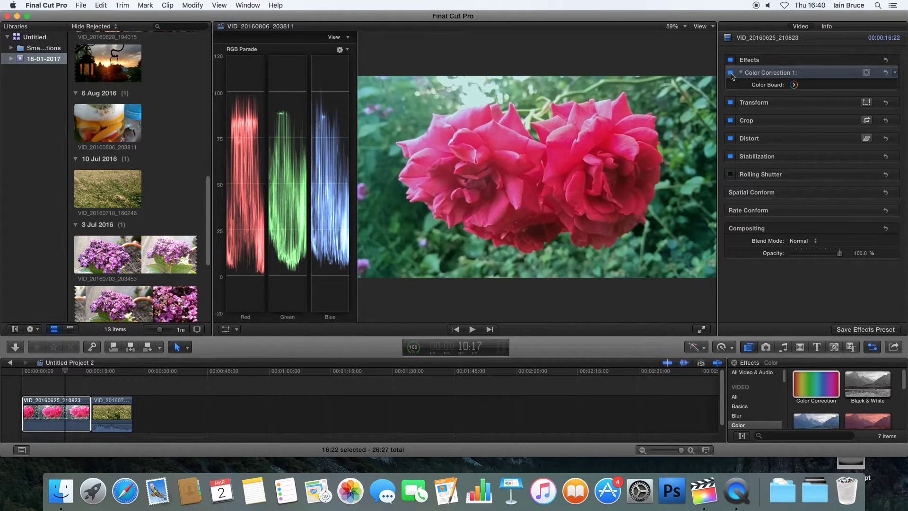
{"action": "left_click", "coordinate": [731, 72]}
{"action": "left_click", "coordinate": [731, 73]}
{"action": "left_click", "coordinate": [731, 73]}
{"action": "left_click", "coordinate": [731, 73]}
{"action": "left_click", "coordinate": [731, 73]}
{"action": "left_click", "coordinate": [731, 73]}
{"action": "left_click", "coordinate": [793, 85]}
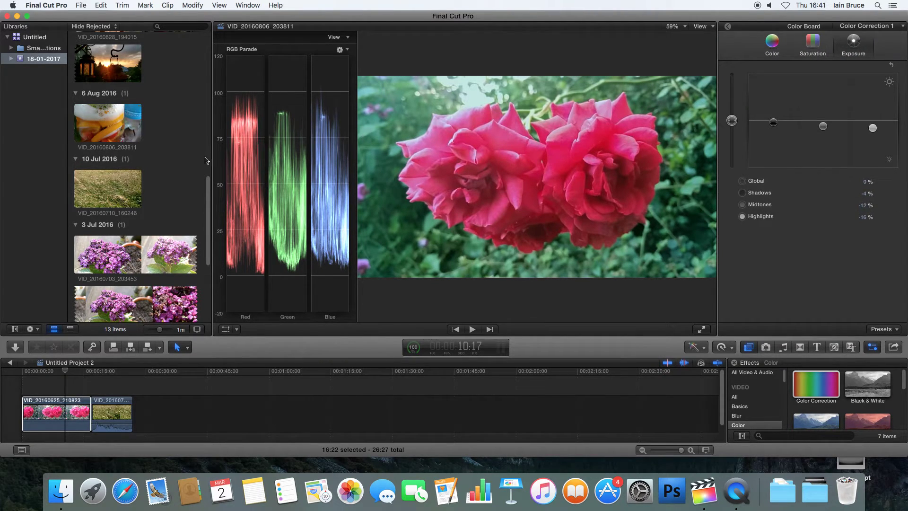
Step: Narrow the browser, give the timeline more height and widen the RGB Parade scope beside the viewer picture
{"action": "left_click_drag", "start_coordinate": [211, 160], "coordinate": [190, 160]}
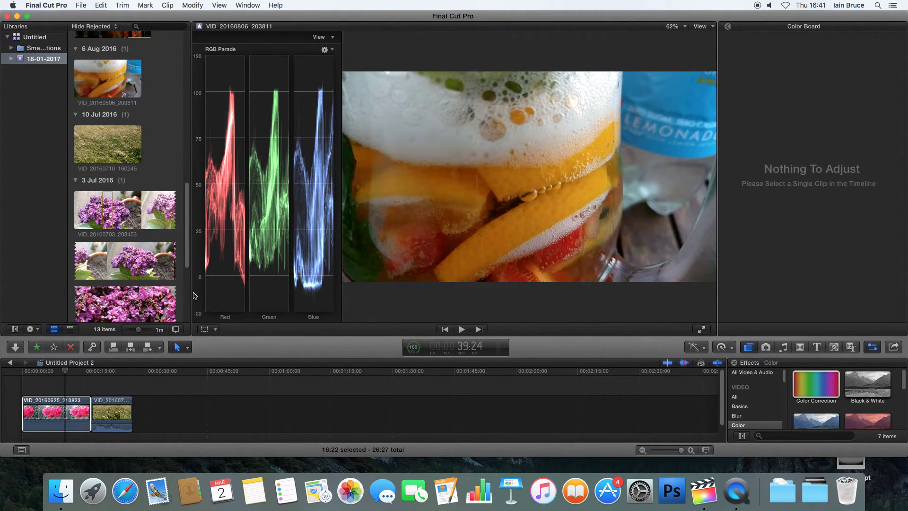
{"action": "key", "text": "super+6"}
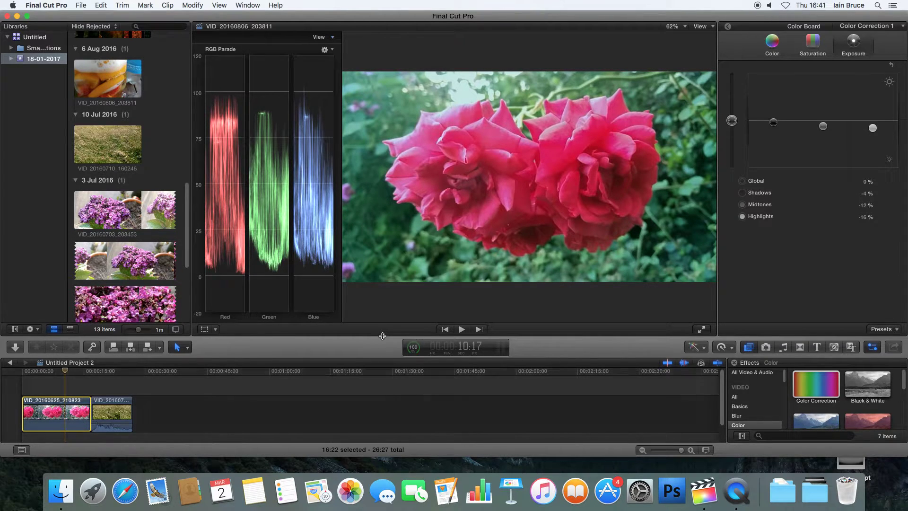
{"action": "left_click_drag", "start_coordinate": [383, 336], "coordinate": [389, 287]}
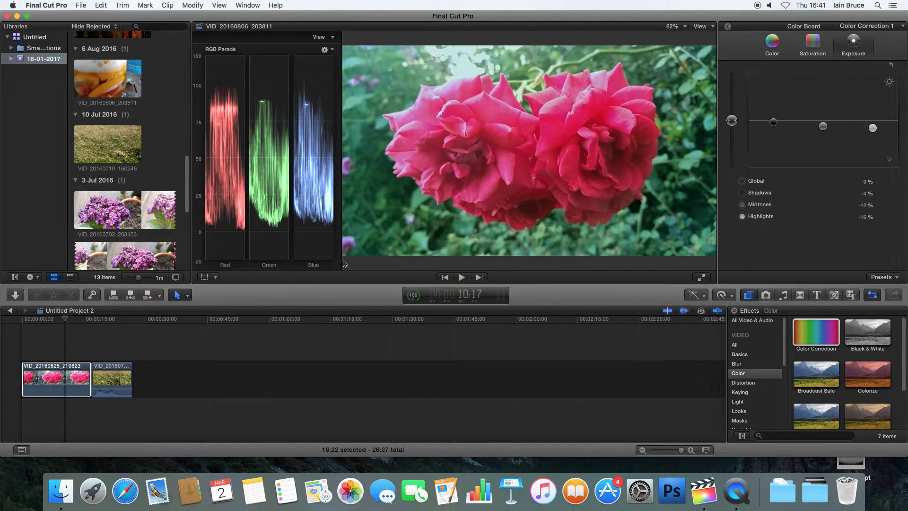
{"action": "left_click_drag", "start_coordinate": [342, 261], "coordinate": [406, 261]}
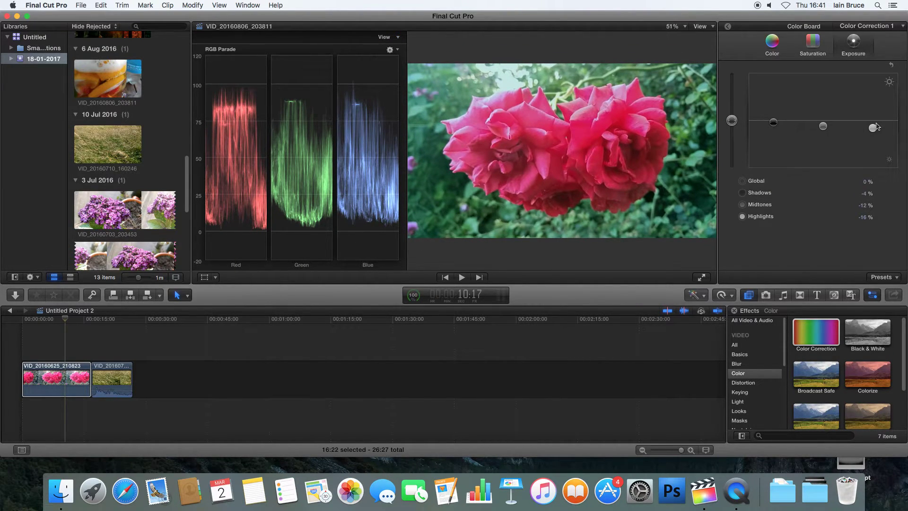
Step: Set the rose clip's exposure Highlights to -14% and skim the clip to check the picture
{"action": "left_click_drag", "start_coordinate": [873, 127], "coordinate": [874, 129]}
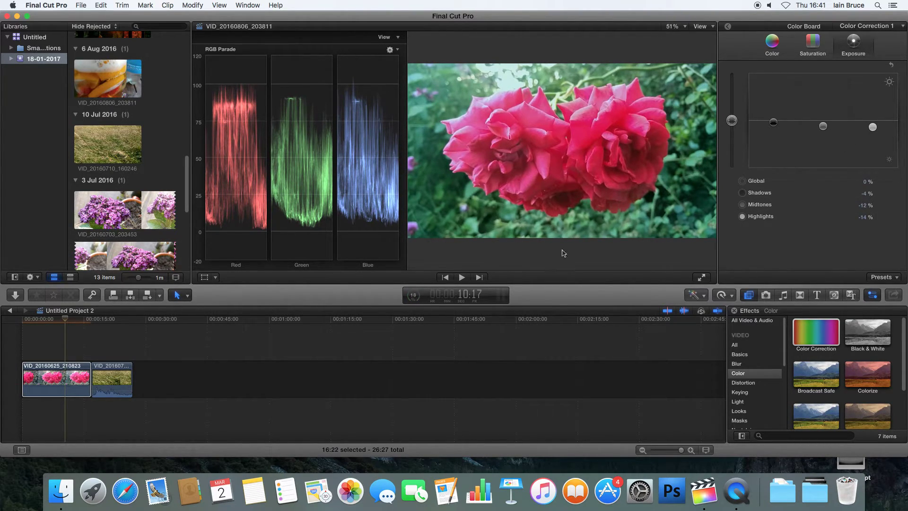
{"action": "left_click", "coordinate": [65, 325]}
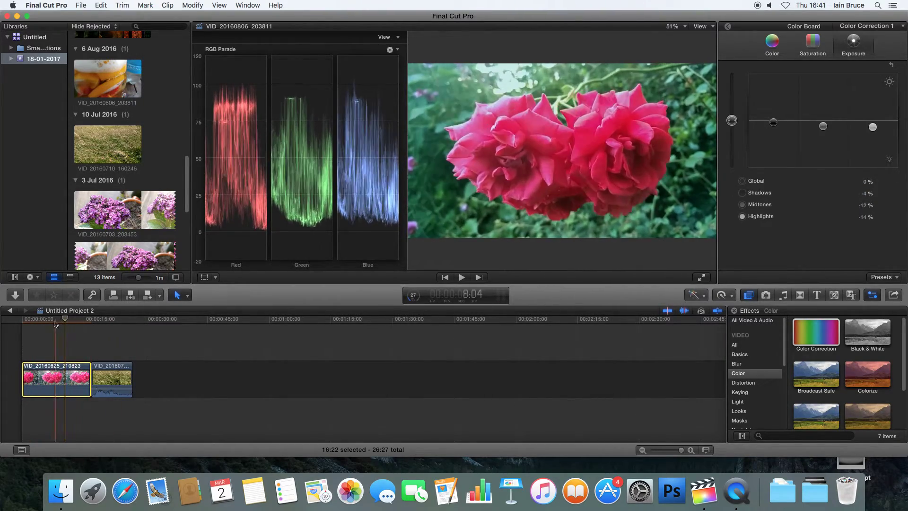
Step: Apply the Color Correction effect to the grass clip and open its Color Board on the Exposure settings
{"action": "left_click", "coordinate": [111, 350]}
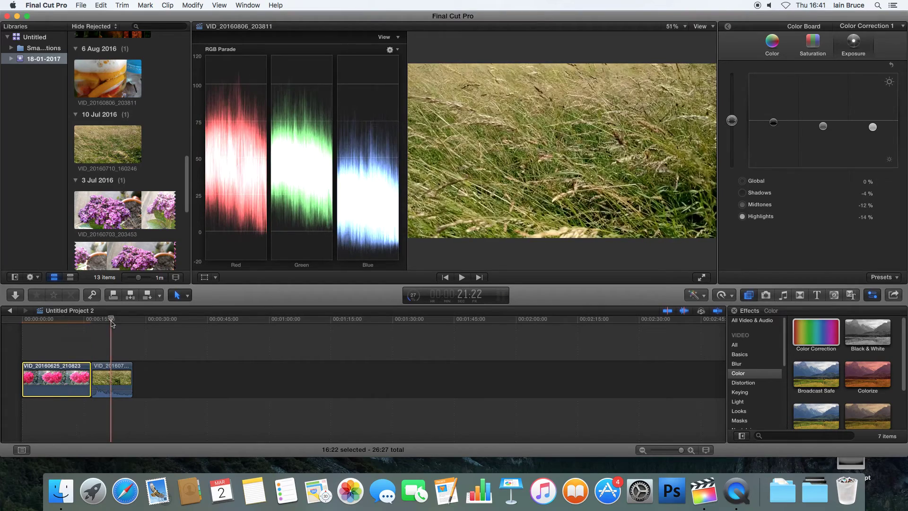
{"action": "left_click", "coordinate": [113, 370]}
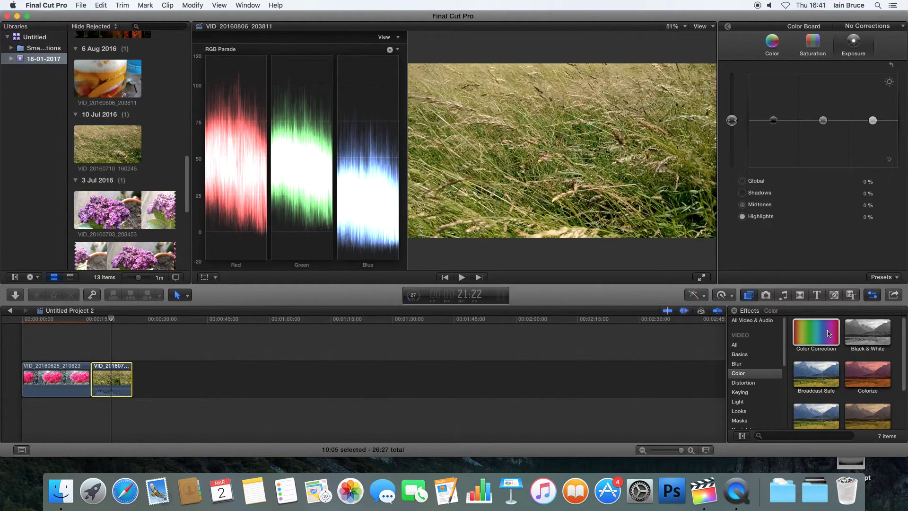
{"action": "left_click_drag", "start_coordinate": [827, 334], "coordinate": [112, 379]}
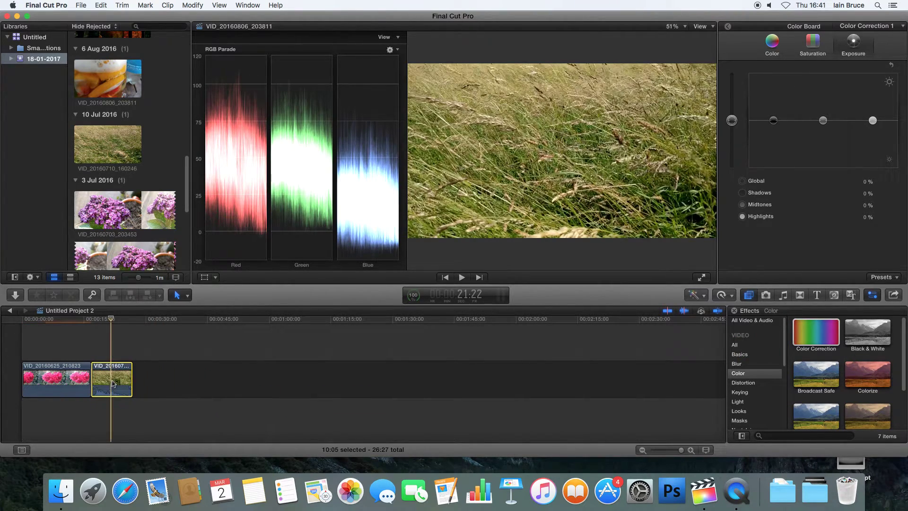
{"action": "left_click", "coordinate": [731, 27]}
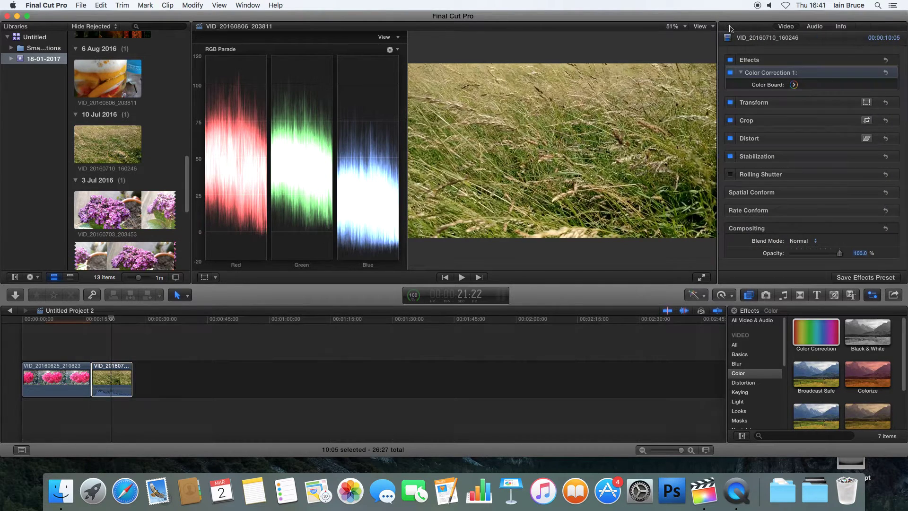
{"action": "left_click", "coordinate": [796, 85]}
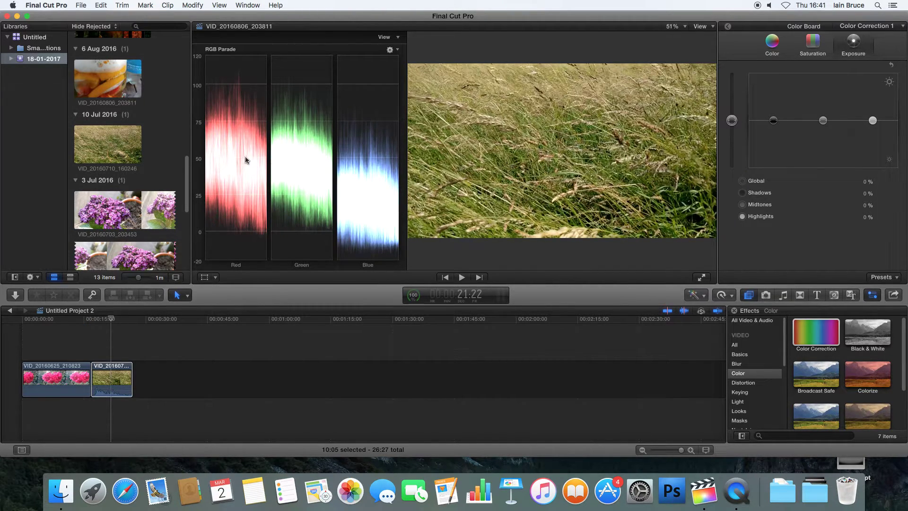
Step: With the playhead at 21:04, set the grass clip's exposure to 7% Global, -5% Shadows, 23% Midtones and -19% Highlights
{"action": "left_click", "coordinate": [114, 322]}
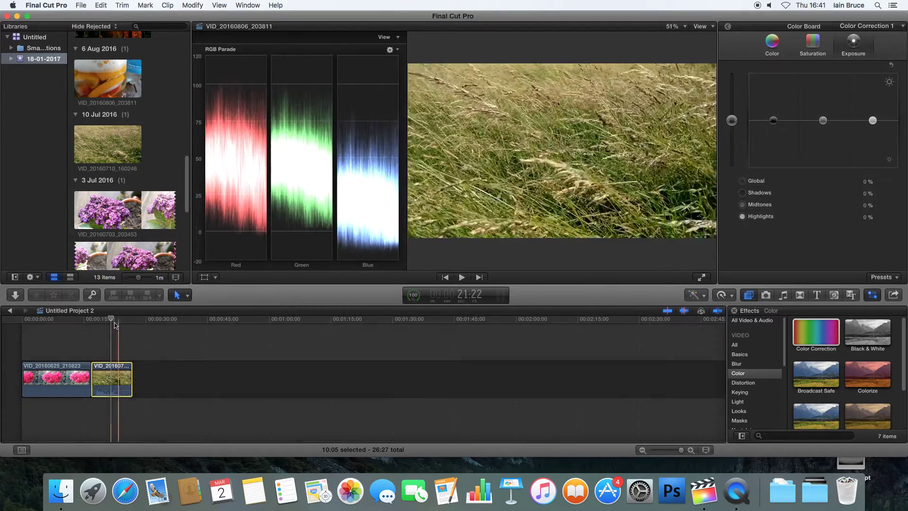
{"action": "left_click_drag", "start_coordinate": [116, 324], "coordinate": [108, 320]}
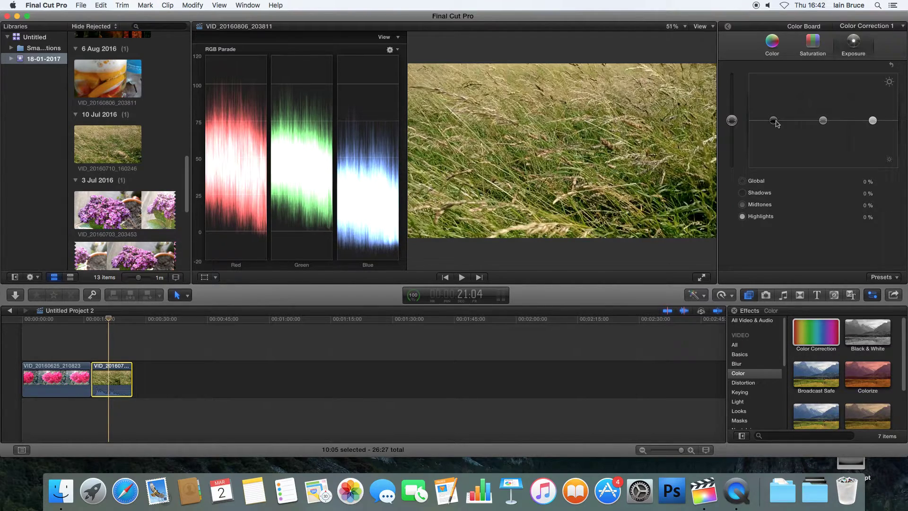
{"action": "left_click_drag", "start_coordinate": [777, 124], "coordinate": [823, 111]}
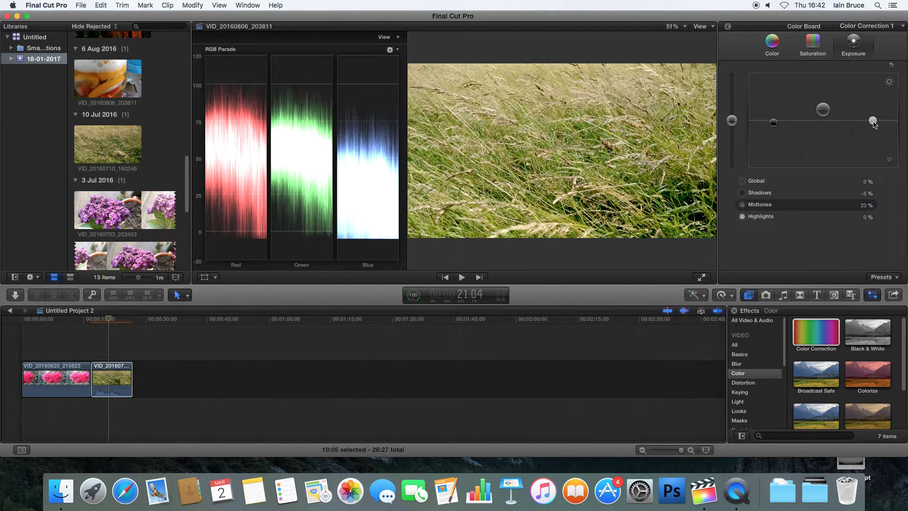
{"action": "left_click_drag", "start_coordinate": [874, 121], "coordinate": [874, 130]}
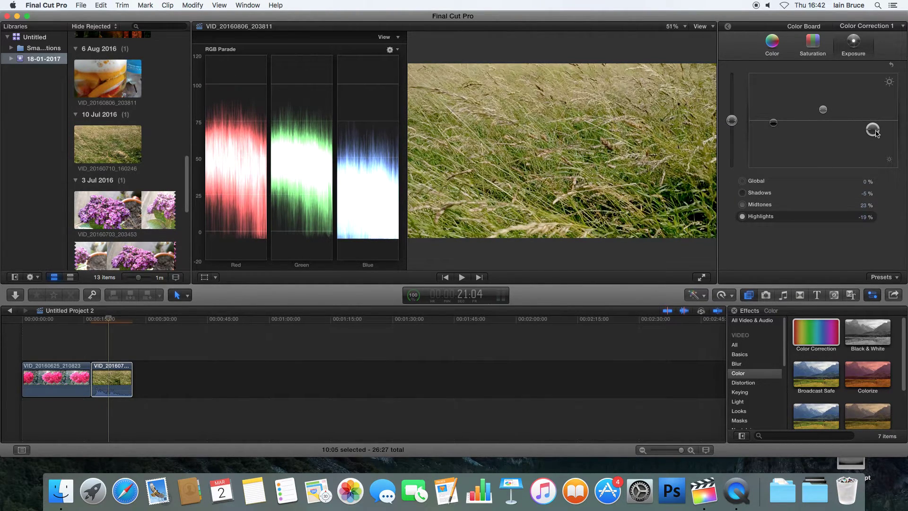
{"action": "left_click_drag", "start_coordinate": [732, 121], "coordinate": [732, 120]}
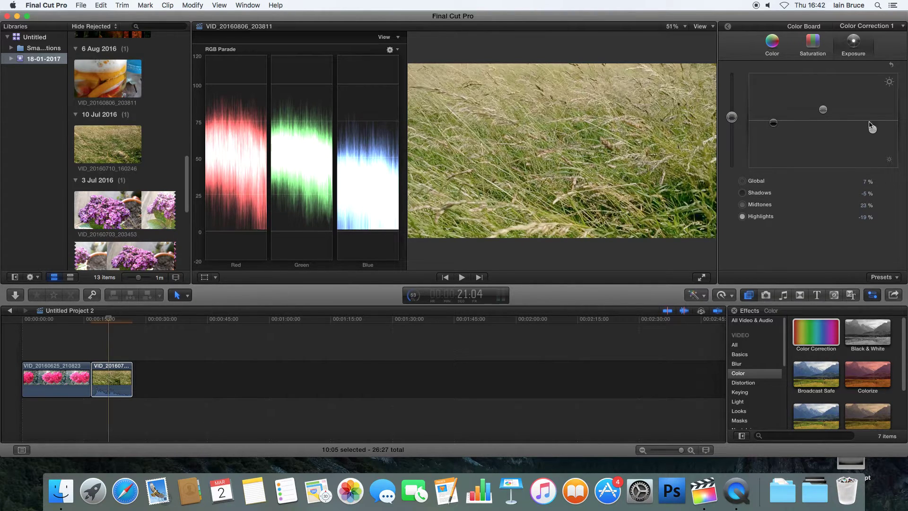
Step: Fine-tune the grass clip's exposure to -6% Shadows and -10% Highlights, keeping the Midtones at 23%
{"action": "mouse_move", "coordinate": [873, 129]}
{"action": "left_mouse_down"}
{"action": "mouse_move", "coordinate": [873, 119]}
{"action": "mouse_move", "coordinate": [875, 127]}
{"action": "left_mouse_up"}
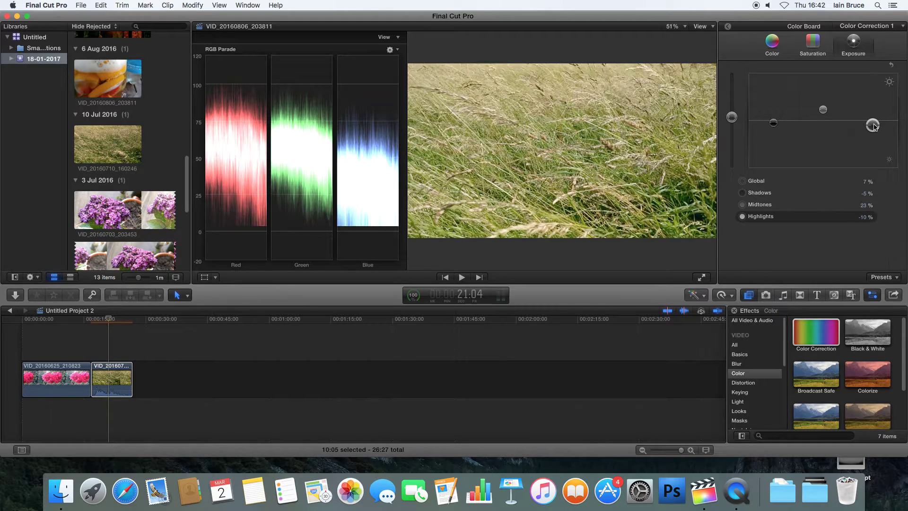
{"action": "left_click", "coordinate": [775, 125]}
{"action": "left_click_drag", "start_coordinate": [776, 128], "coordinate": [776, 128]}
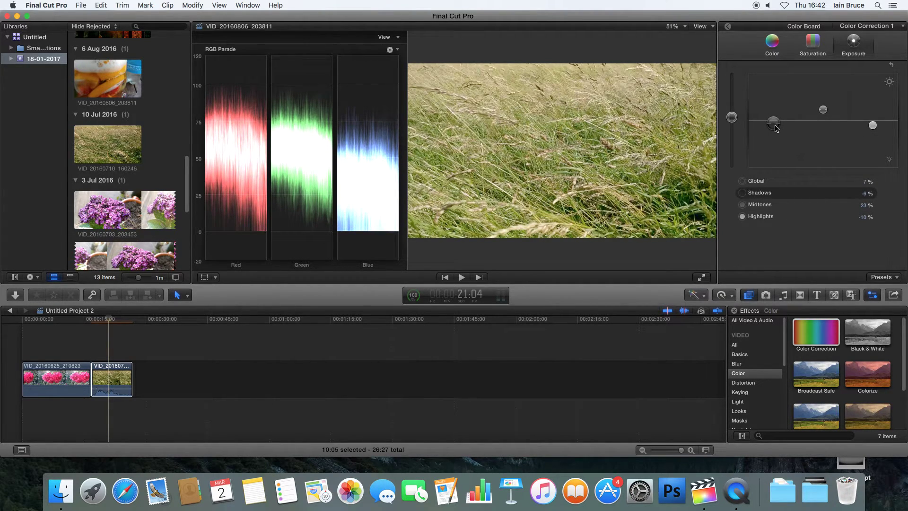
{"action": "left_click_drag", "start_coordinate": [822, 111], "coordinate": [824, 112]}
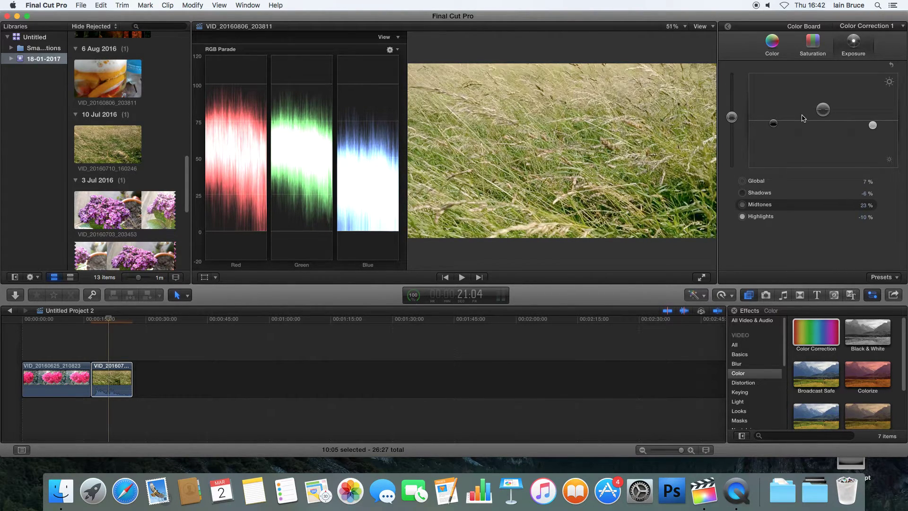
{"action": "left_click", "coordinate": [802, 118]}
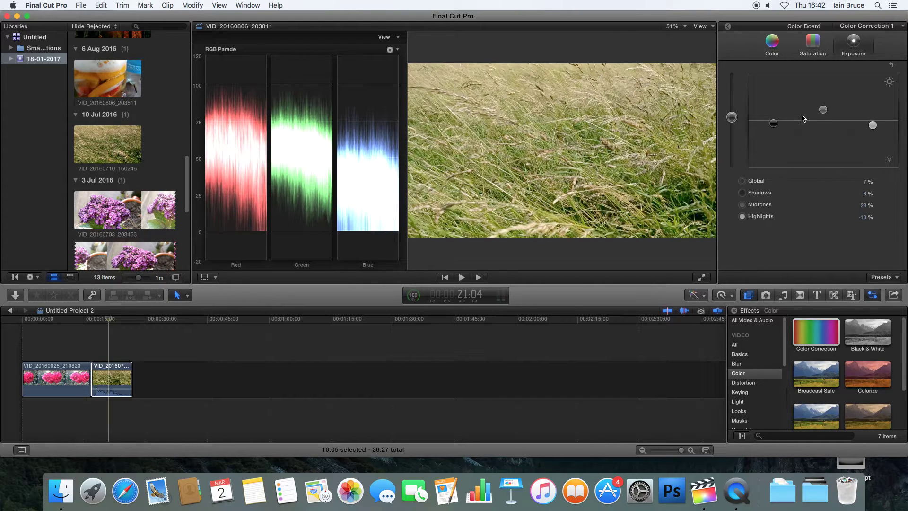
Step: Set the grass clip's color balance to Shadows 214° at 1%, Midtones 239° at 49% and Highlights 145° at 8%
{"action": "left_click", "coordinate": [779, 42]}
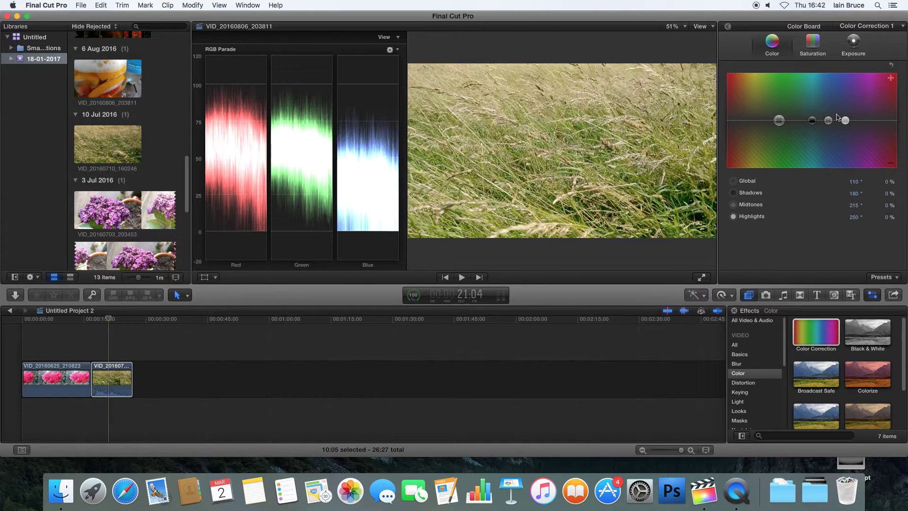
{"action": "left_click", "coordinate": [812, 120]}
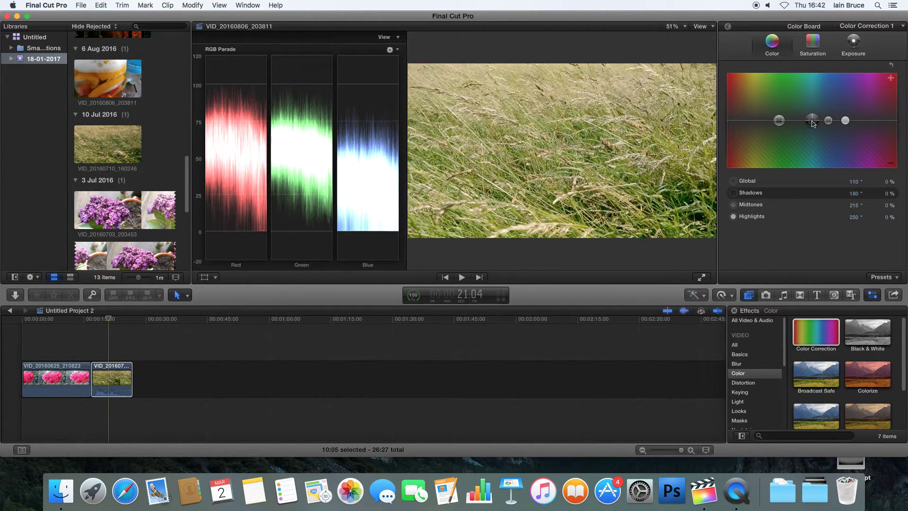
{"action": "left_click_drag", "start_coordinate": [812, 122], "coordinate": [828, 122]}
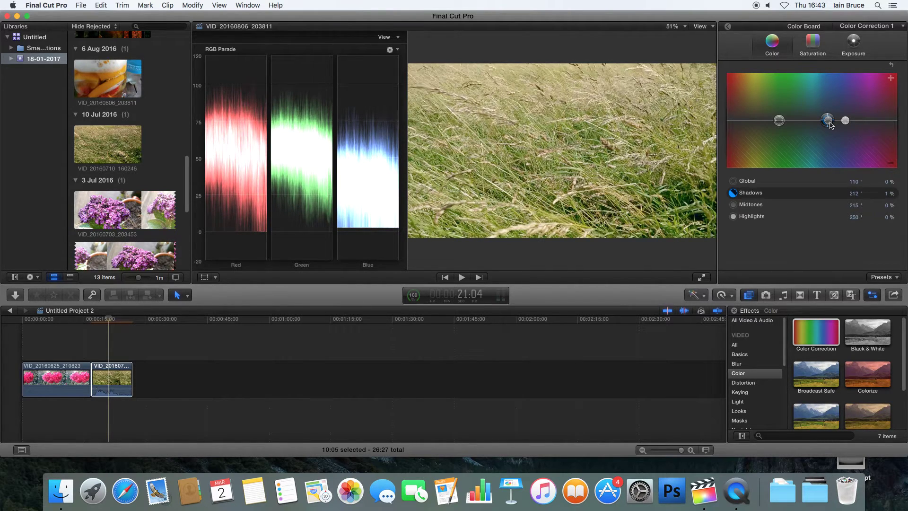
{"action": "mouse_move", "coordinate": [846, 120]}
{"action": "left_mouse_down"}
{"action": "mouse_move", "coordinate": [815, 129]}
{"action": "mouse_move", "coordinate": [799, 121]}
{"action": "mouse_move", "coordinate": [794, 131]}
{"action": "mouse_move", "coordinate": [781, 122]}
{"action": "mouse_move", "coordinate": [828, 122]}
{"action": "mouse_move", "coordinate": [807, 128]}
{"action": "mouse_move", "coordinate": [817, 146]}
{"action": "mouse_move", "coordinate": [832, 103]}
{"action": "mouse_move", "coordinate": [852, 91]}
{"action": "mouse_move", "coordinate": [829, 122]}
{"action": "left_mouse_up"}
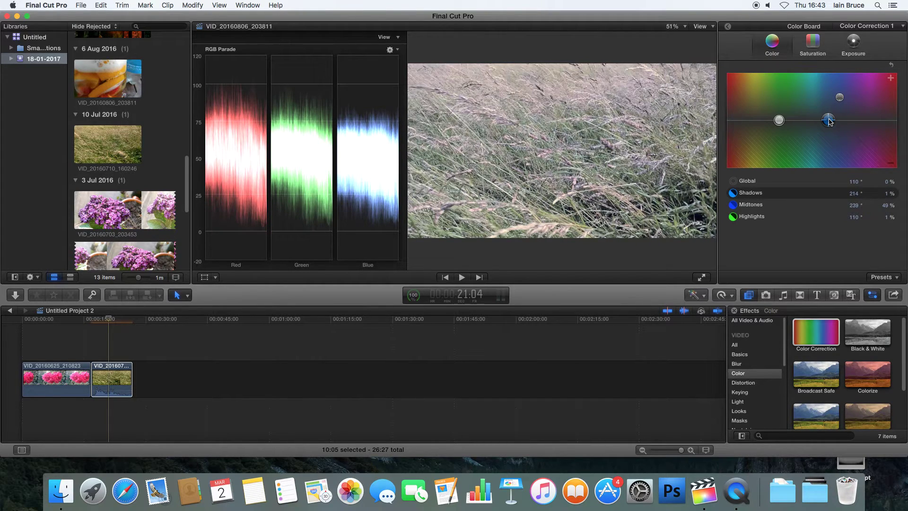
{"action": "left_click", "coordinate": [780, 121]}
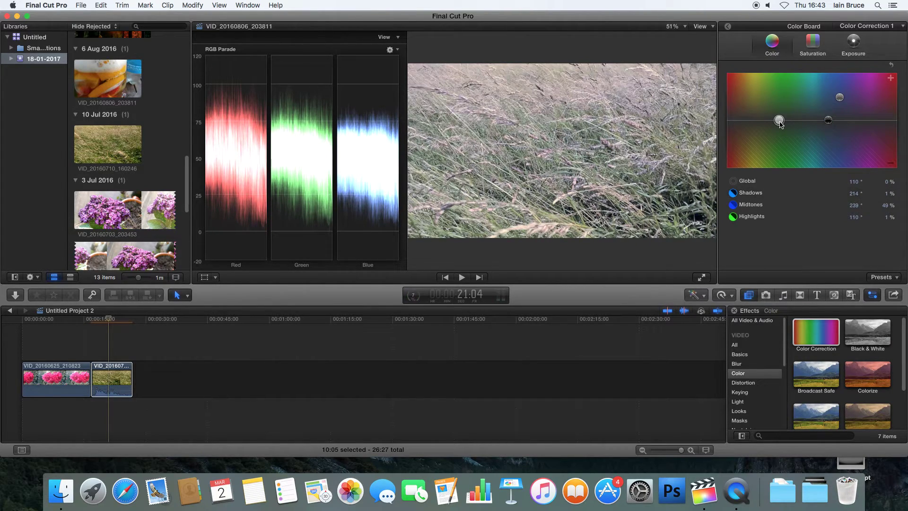
{"action": "mouse_move", "coordinate": [780, 122]}
{"action": "left_mouse_down"}
{"action": "mouse_move", "coordinate": [830, 116]}
{"action": "mouse_move", "coordinate": [788, 117]}
{"action": "mouse_move", "coordinate": [798, 116]}
{"action": "left_mouse_up"}
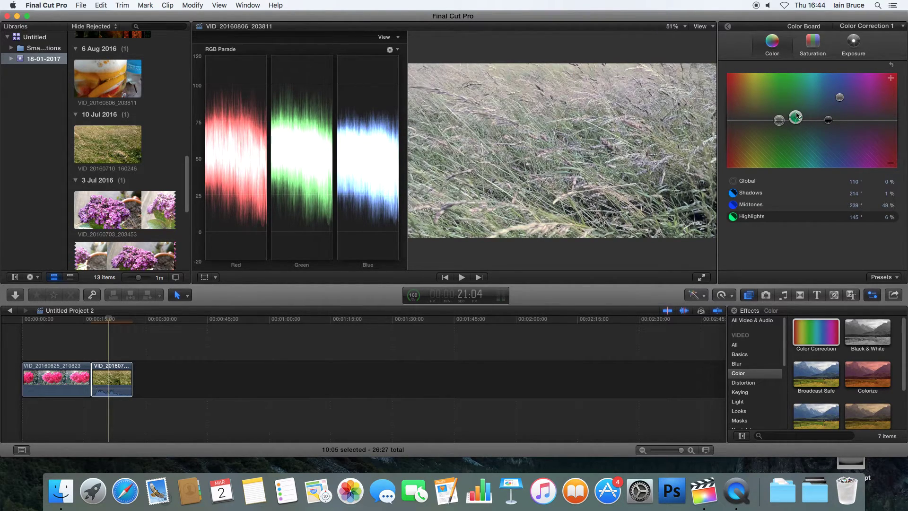
Step: Set the grass clip's saturation to 25% Global, 9% Midtones and 30% Highlights
{"action": "left_click", "coordinate": [812, 46]}
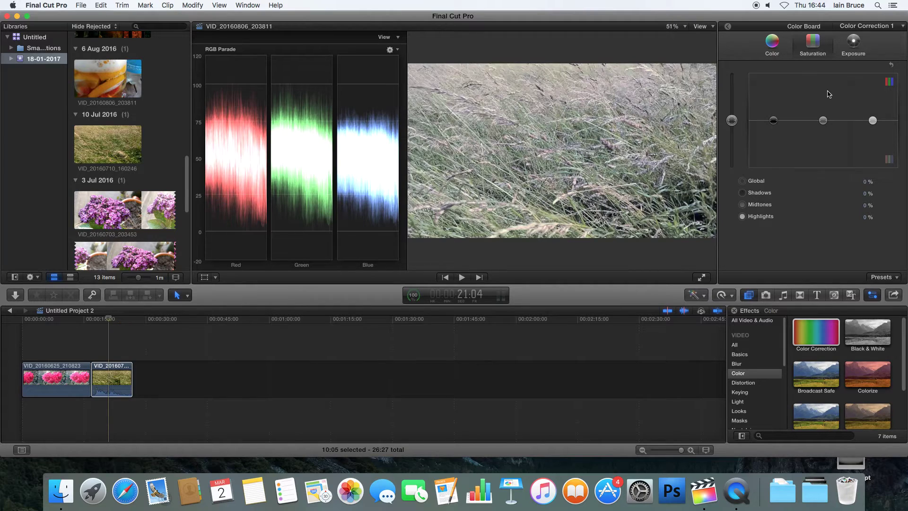
{"action": "mouse_move", "coordinate": [740, 116]}
{"action": "left_mouse_down"}
{"action": "mouse_move", "coordinate": [736, 77]}
{"action": "mouse_move", "coordinate": [739, 110]}
{"action": "left_mouse_up"}
{"action": "left_click_drag", "start_coordinate": [873, 121], "coordinate": [874, 108]}
{"action": "left_click_drag", "start_coordinate": [824, 122], "coordinate": [826, 118]}
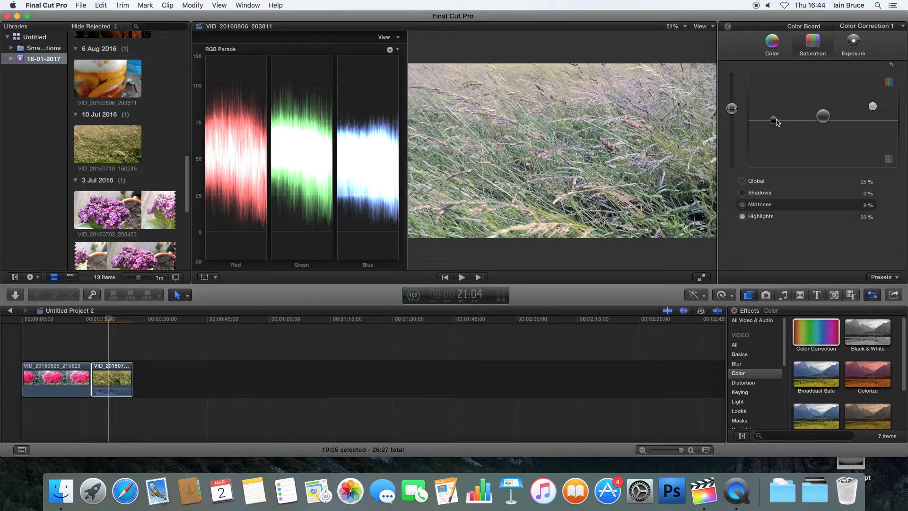
Step: Readjust the grass clip's exposure to 5% Global, 36% Midtones and -13% Highlights
{"action": "left_click", "coordinate": [855, 45]}
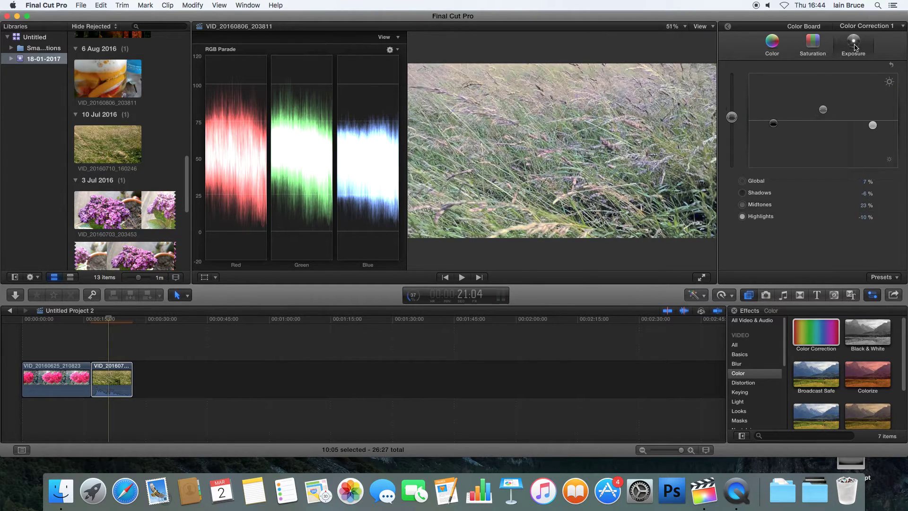
{"action": "left_click_drag", "start_coordinate": [874, 126], "coordinate": [878, 125]}
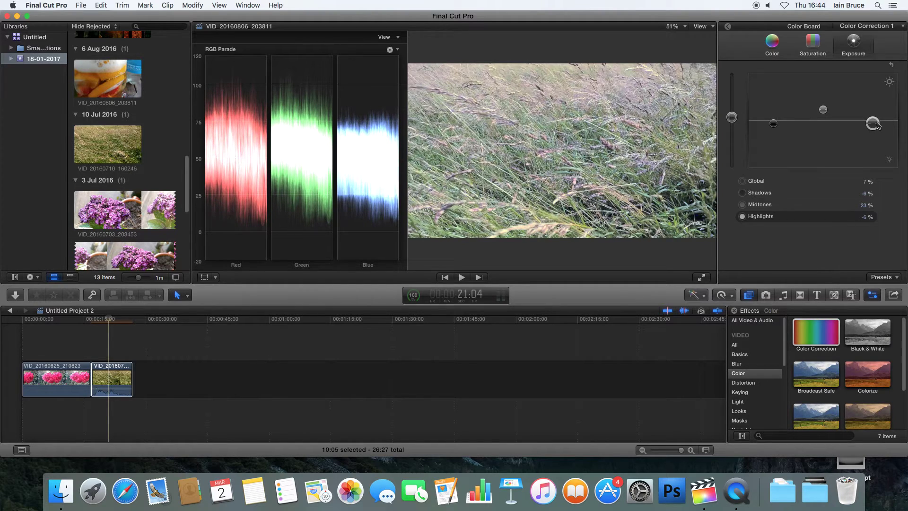
{"action": "left_click_drag", "start_coordinate": [740, 118], "coordinate": [741, 122]}
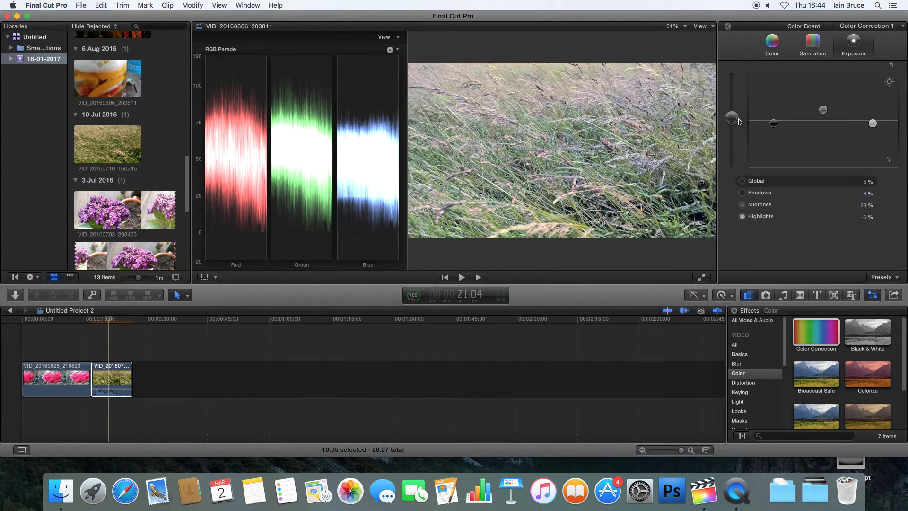
{"action": "left_click_drag", "start_coordinate": [824, 109], "coordinate": [824, 107]}
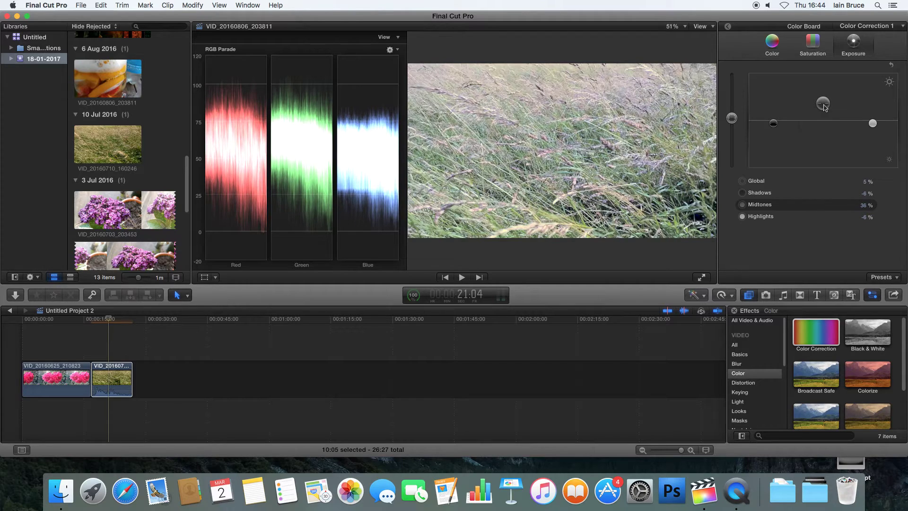
{"action": "left_click_drag", "start_coordinate": [876, 125], "coordinate": [876, 131]}
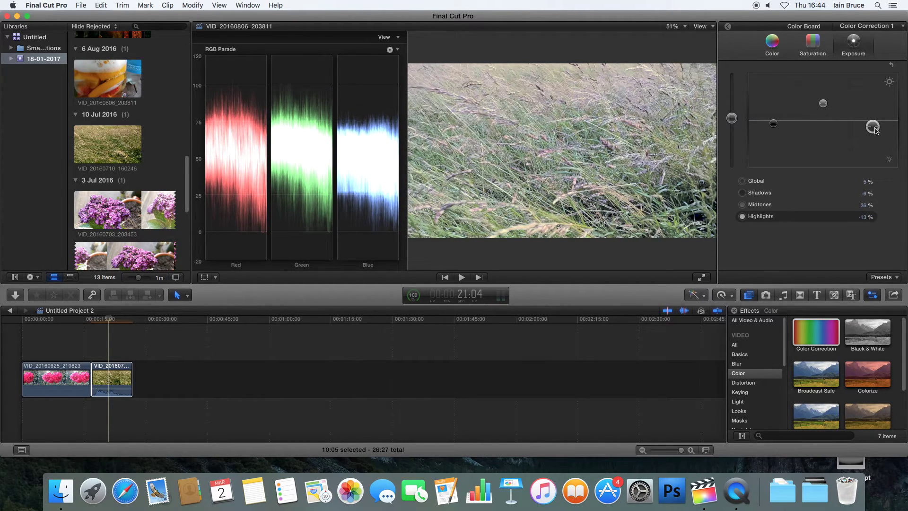
Step: Readjust the grass clip's exposure to 20% Midtones and -8% Highlights, and enlarge the video preview by narrowing the RGB Parade scope
{"action": "left_click_drag", "start_coordinate": [824, 103], "coordinate": [873, 124]}
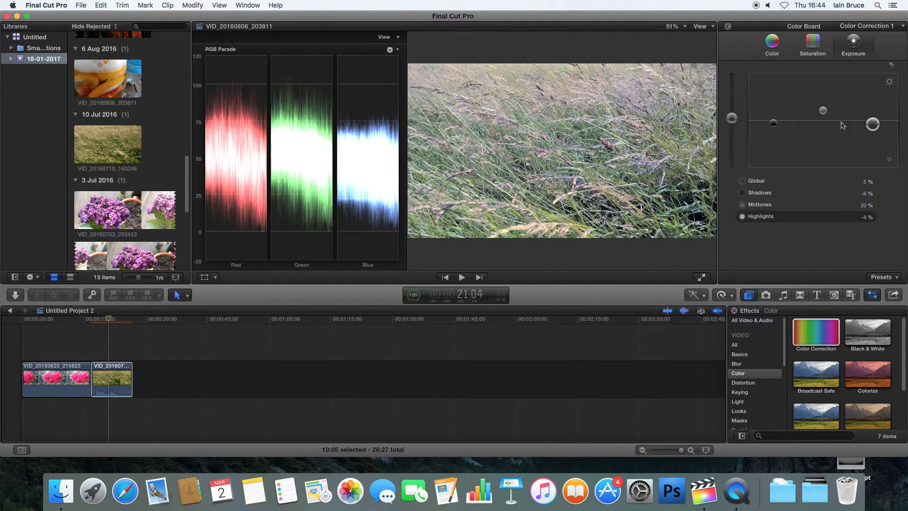
{"action": "left_click", "coordinate": [824, 111]}
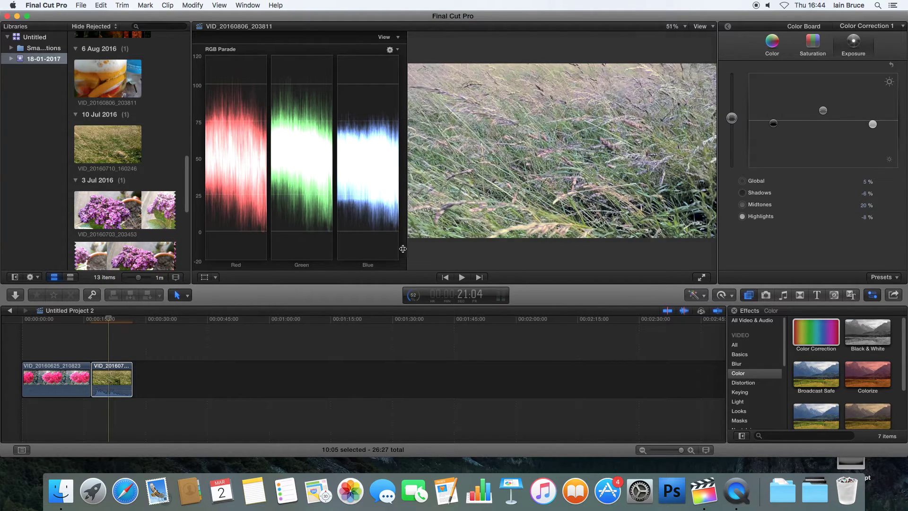
{"action": "left_click_drag", "start_coordinate": [403, 249], "coordinate": [386, 244]}
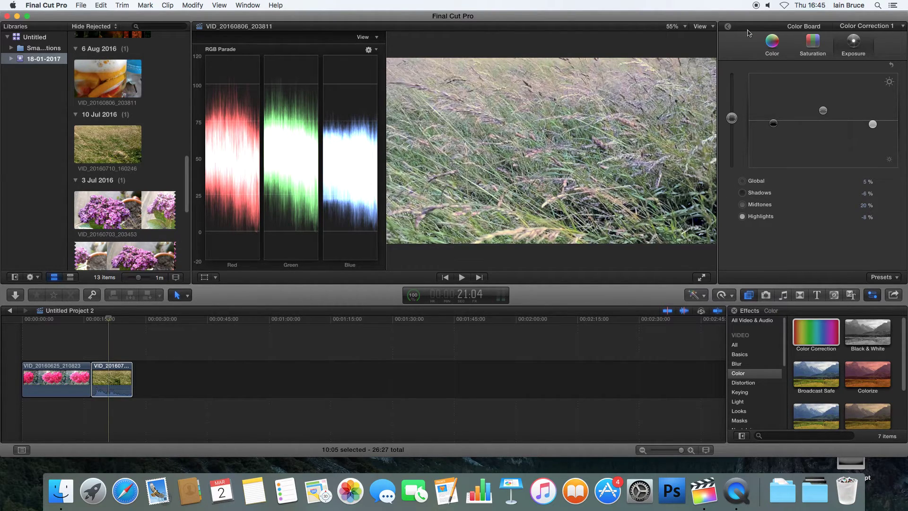
Step: Leave the Color Board and play the corrected grass clip from about 20:20 to review it
{"action": "left_click", "coordinate": [730, 29]}
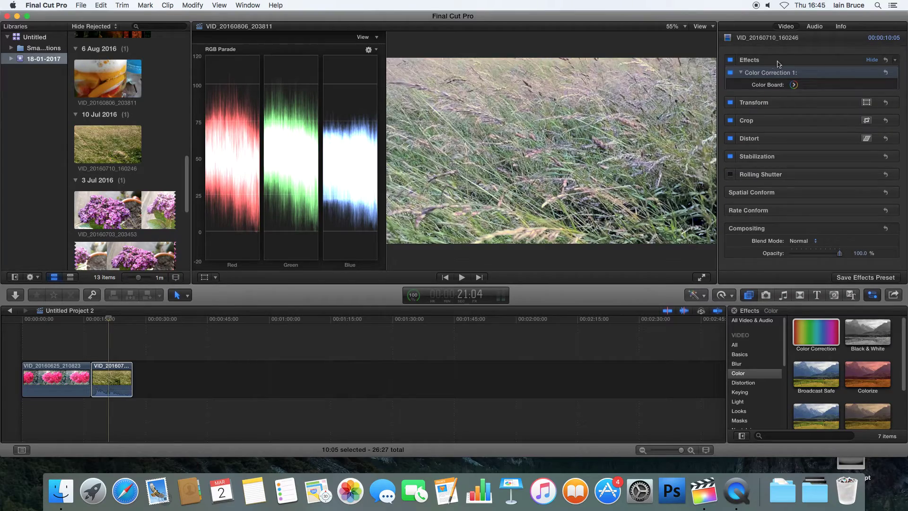
{"action": "left_click", "coordinate": [107, 319]}
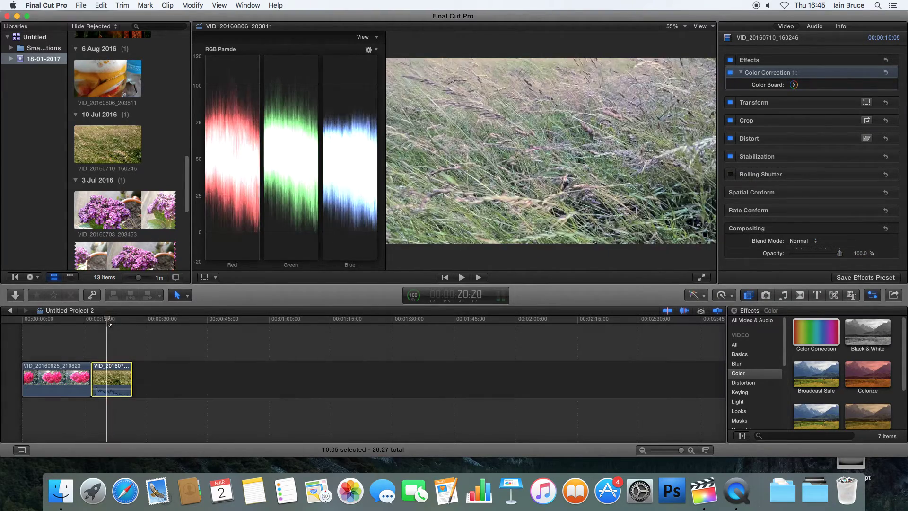
{"action": "key", "text": "space"}
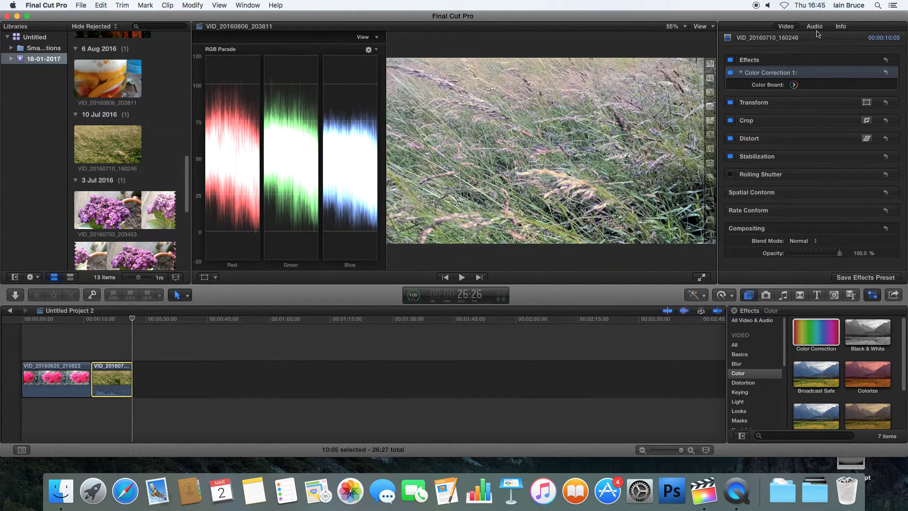
Step: Set the grass clip's color balance to Highlights 113° at 8% and Midtones 248° at 45%
{"action": "left_click", "coordinate": [793, 85]}
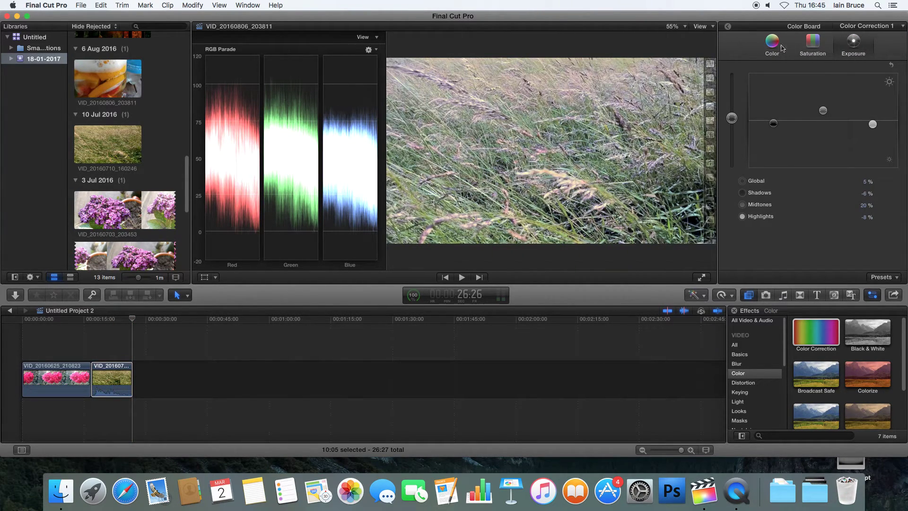
{"action": "left_click", "coordinate": [772, 42]}
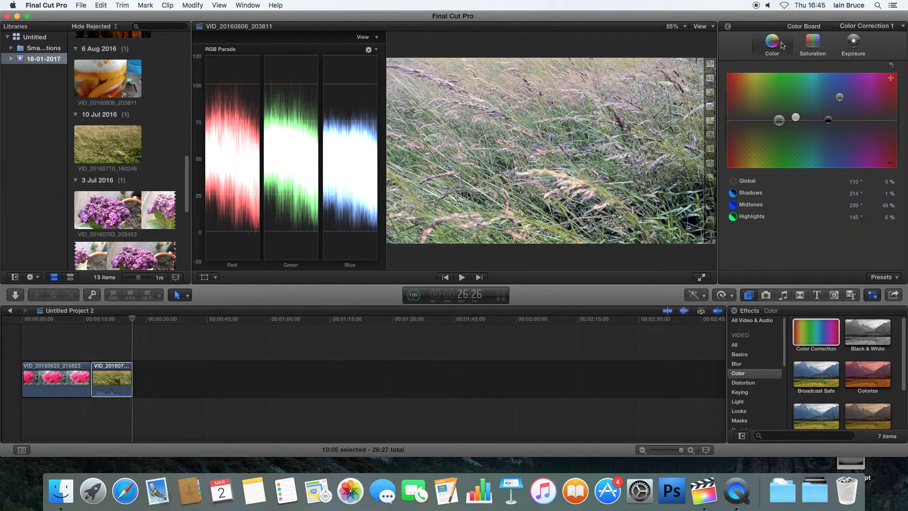
{"action": "left_click_drag", "start_coordinate": [797, 121], "coordinate": [807, 121]}
{"action": "left_click_drag", "start_coordinate": [815, 119], "coordinate": [796, 122]}
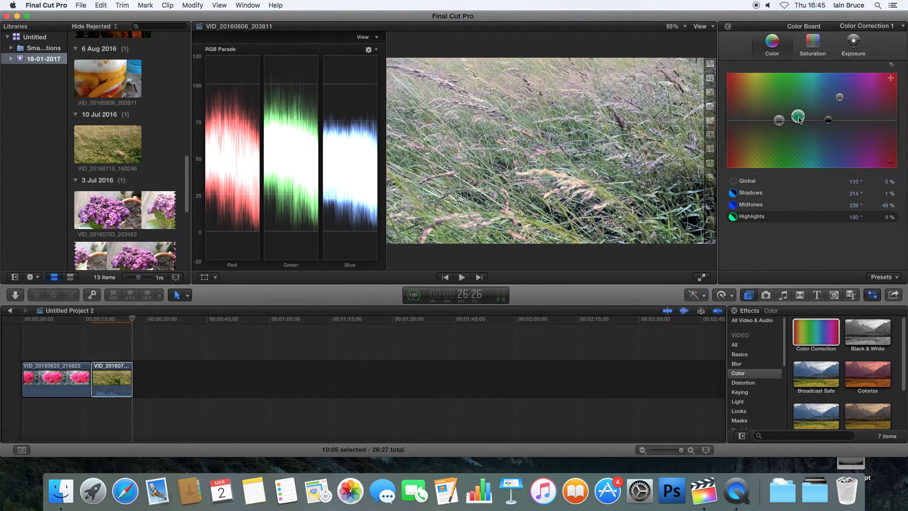
{"action": "mouse_move", "coordinate": [800, 120]}
{"action": "left_mouse_down"}
{"action": "mouse_move", "coordinate": [785, 119]}
{"action": "mouse_move", "coordinate": [816, 122]}
{"action": "left_mouse_up"}
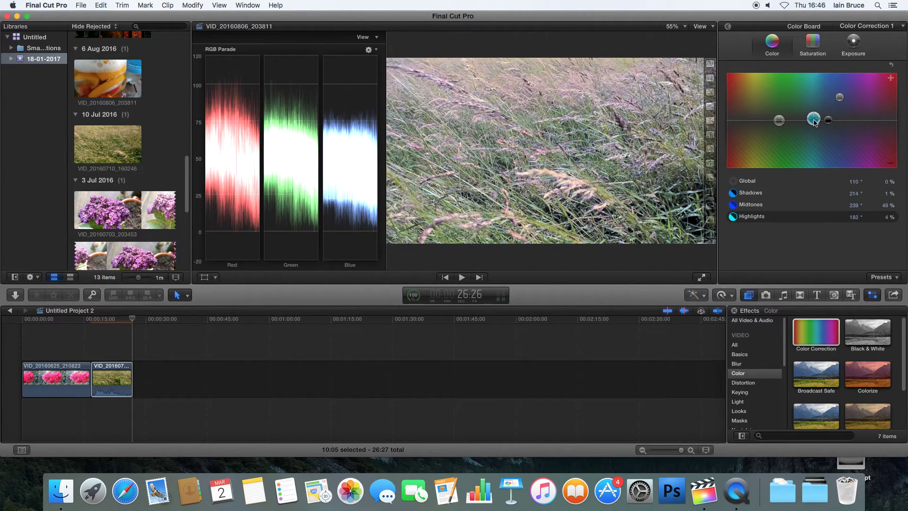
{"action": "left_click_drag", "start_coordinate": [813, 123], "coordinate": [783, 120]}
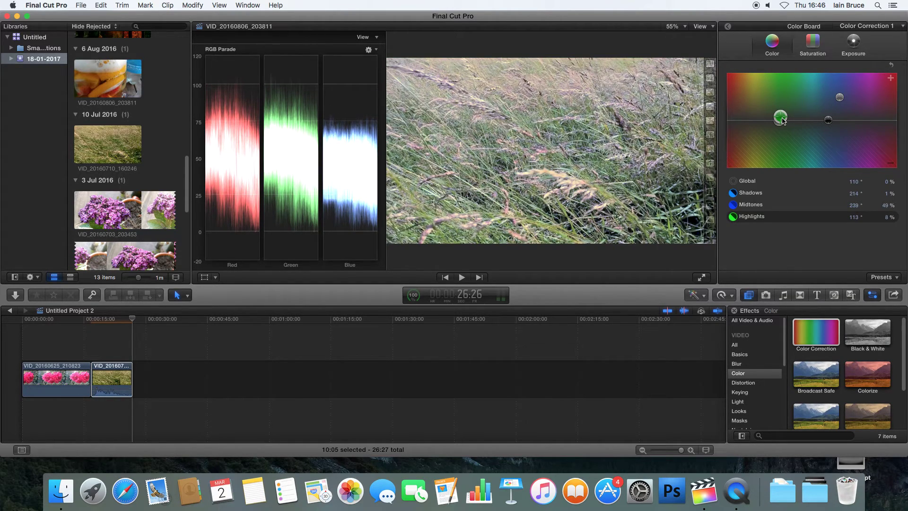
{"action": "left_click_drag", "start_coordinate": [840, 97], "coordinate": [847, 103]}
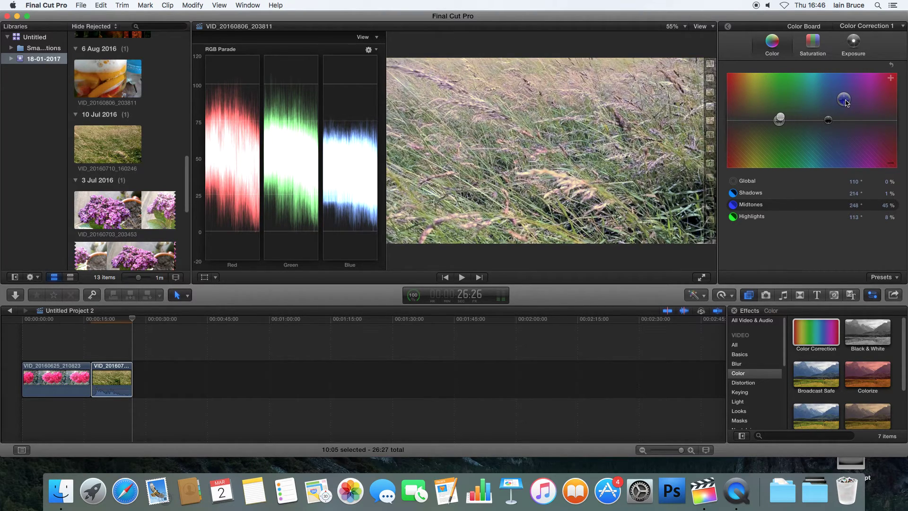
Step: Lower the grass clip's Highlights exposure to -14% and leave the Color Board
{"action": "left_click", "coordinate": [854, 45]}
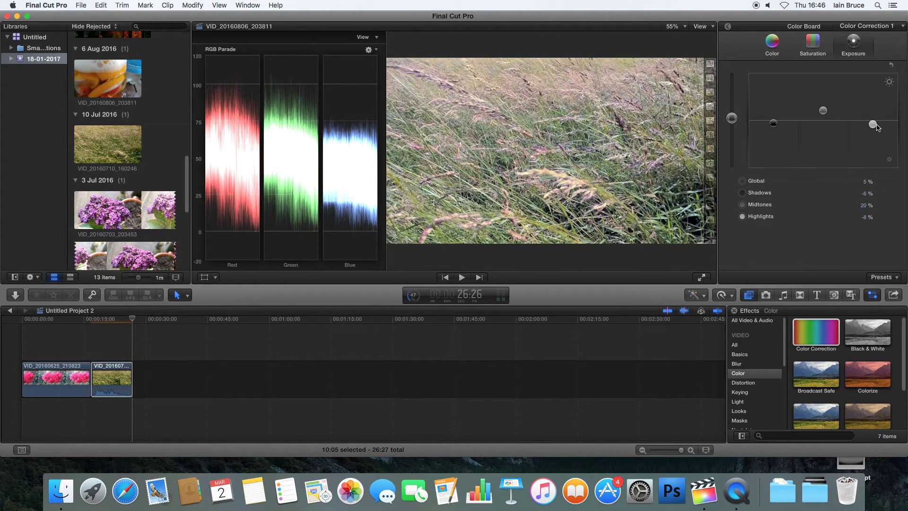
{"action": "left_click_drag", "start_coordinate": [877, 127], "coordinate": [877, 130]}
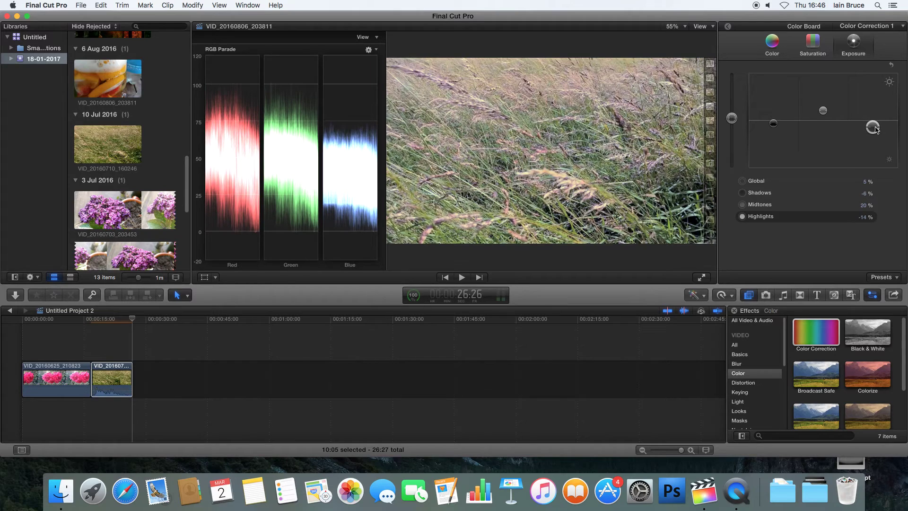
{"action": "left_click", "coordinate": [729, 28]}
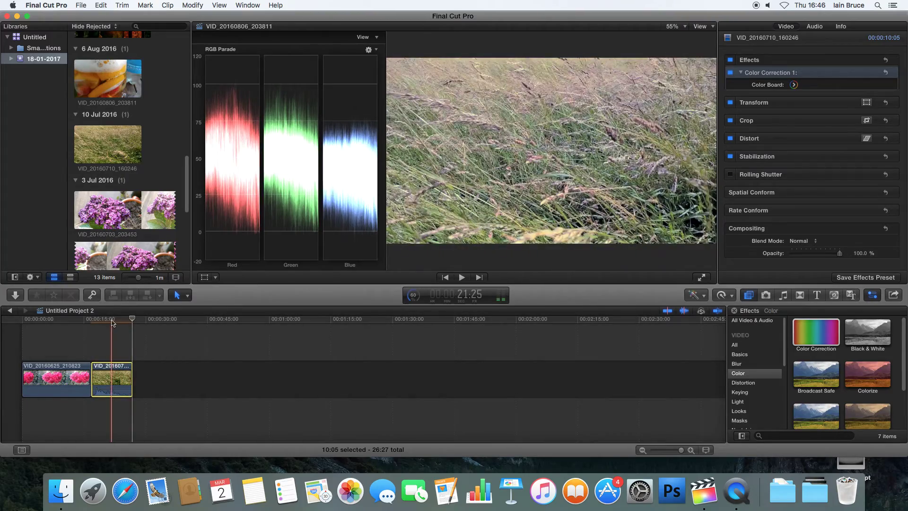
Step: Compare the grass clip at 20:00 with and without its color correction, leaving Color Correction 1 enabled
{"action": "left_click", "coordinate": [111, 320]}
{"action": "left_click_drag", "start_coordinate": [110, 320], "coordinate": [104, 321]}
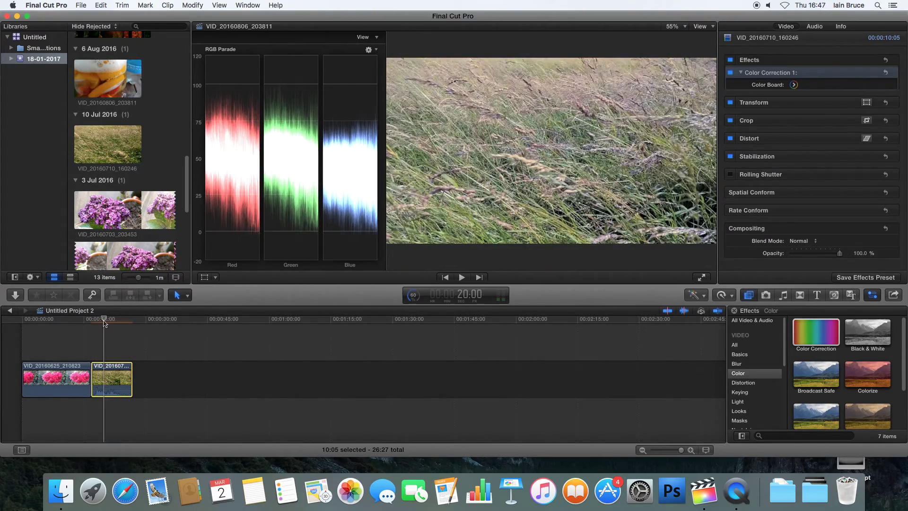
{"action": "left_click", "coordinate": [730, 73]}
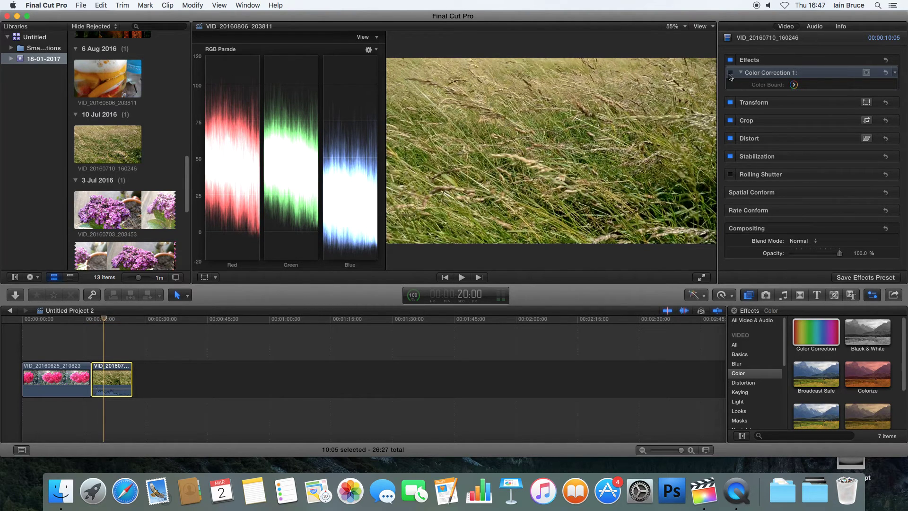
{"action": "left_click", "coordinate": [730, 73]}
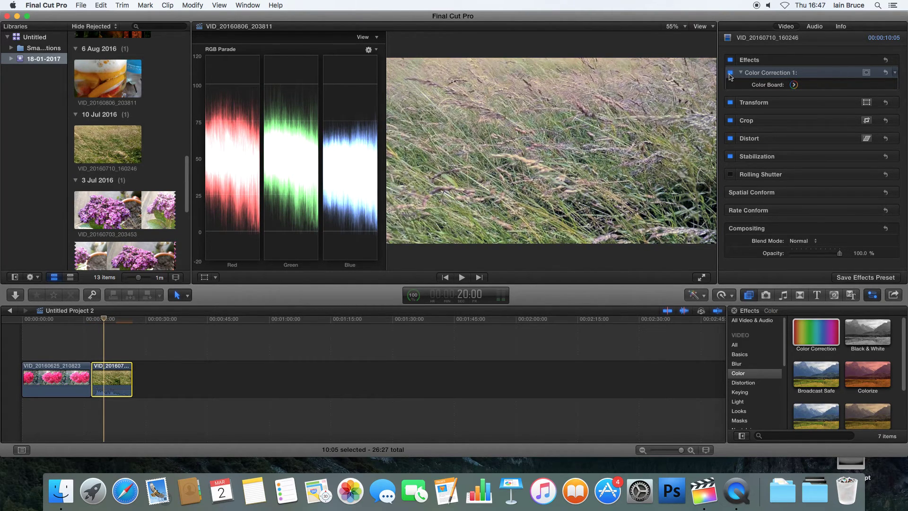
{"action": "left_click", "coordinate": [730, 73]}
{"action": "left_click", "coordinate": [730, 73]}
{"action": "left_click", "coordinate": [730, 73]}
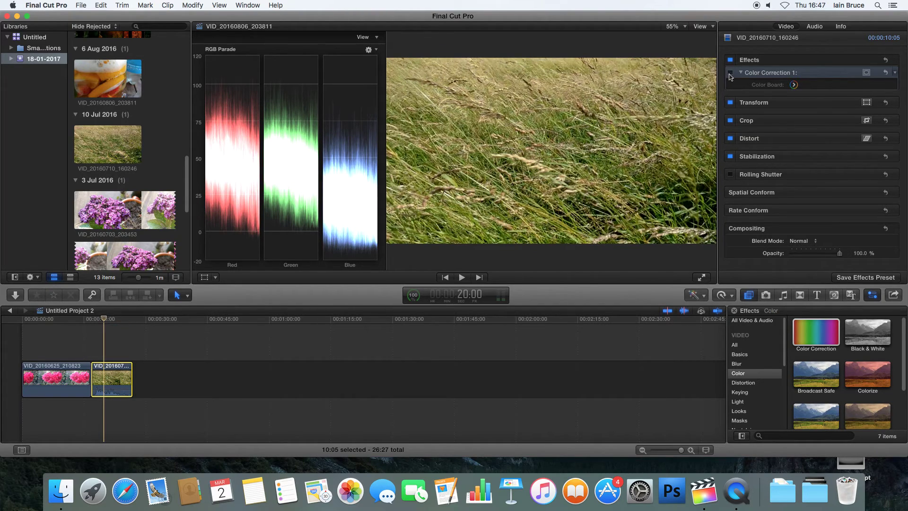
{"action": "left_click", "coordinate": [730, 74]}
{"action": "left_click", "coordinate": [730, 73]}
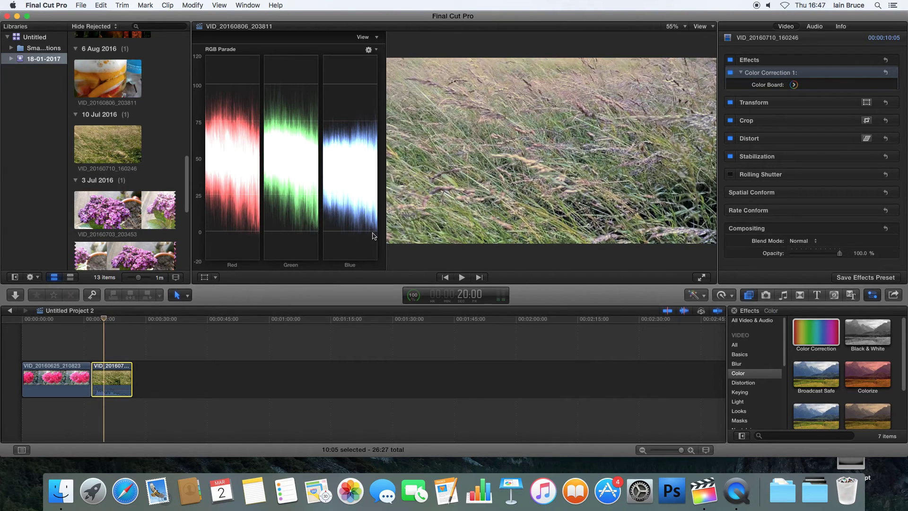
Step: Review the grass clip's exposure settings in the Color Board and the Color Correction effect in the effects library
{"action": "left_click", "coordinate": [792, 84]}
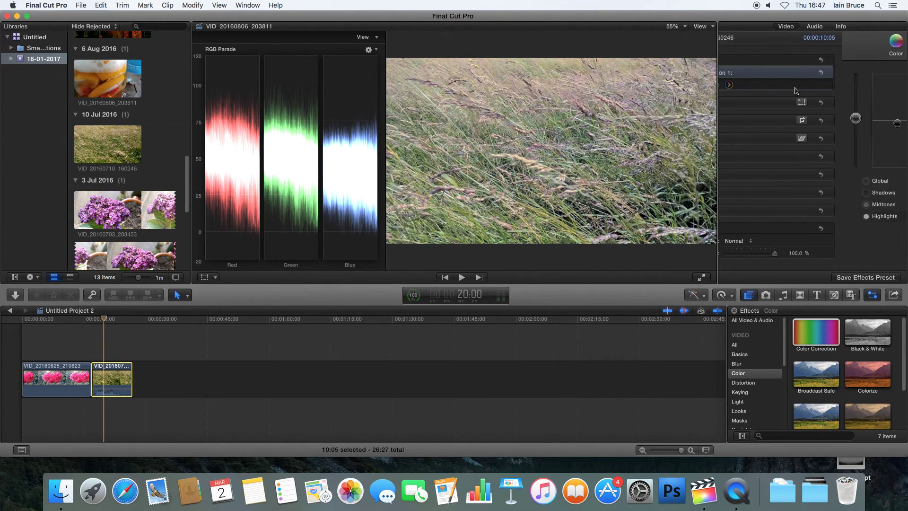
{"action": "left_click", "coordinate": [774, 124]}
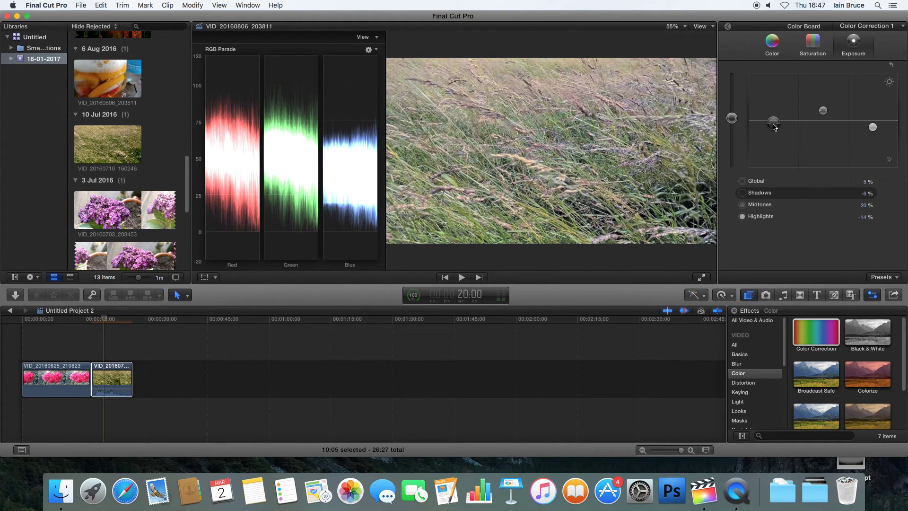
{"action": "left_click", "coordinate": [608, 121]}
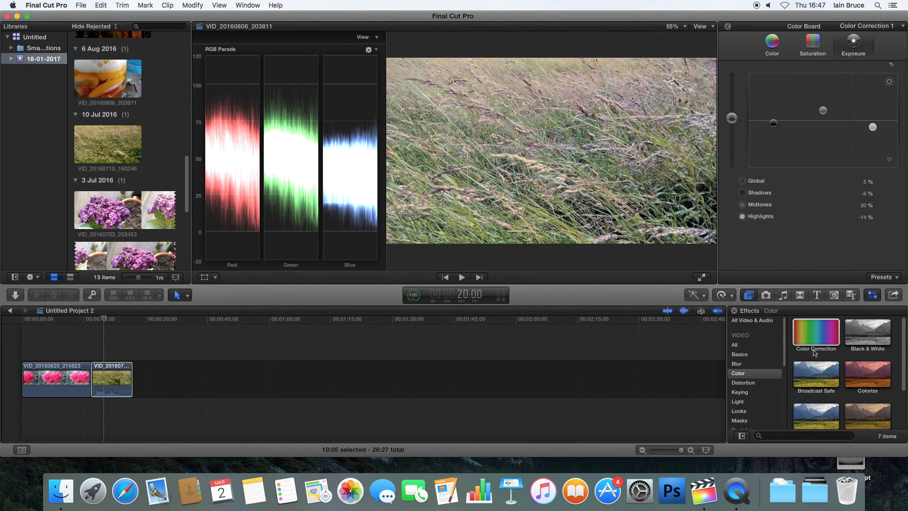
{"action": "left_click", "coordinate": [818, 335]}
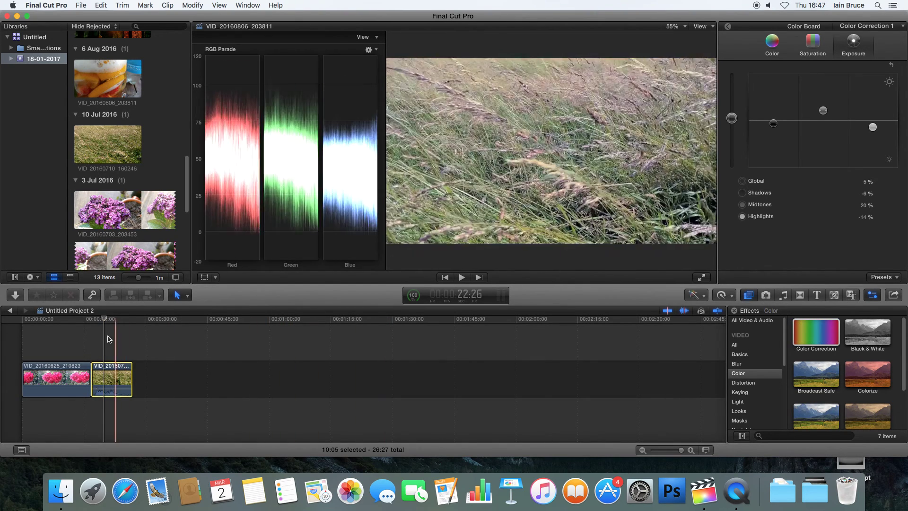
Step: Play the project from about 8:22 in the rose clip through the grass clip to review both corrections
{"action": "left_click", "coordinate": [64, 324]}
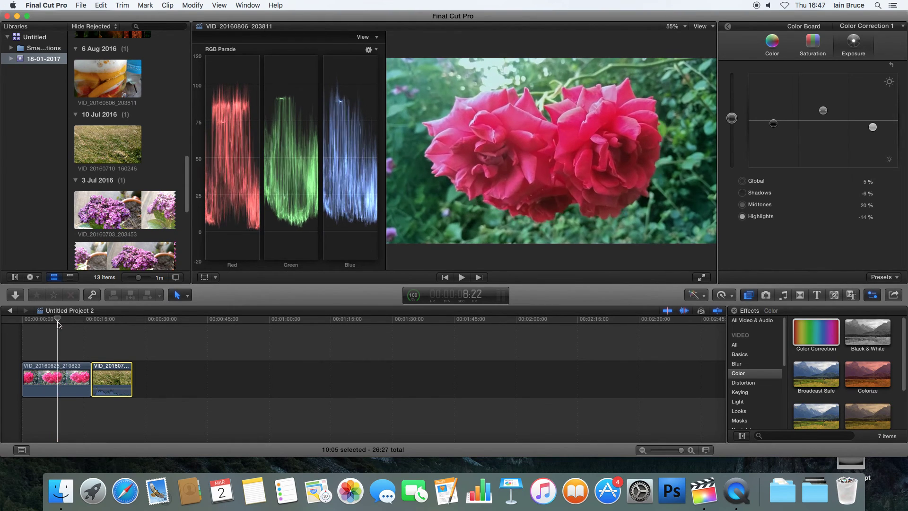
{"action": "key", "text": "space"}
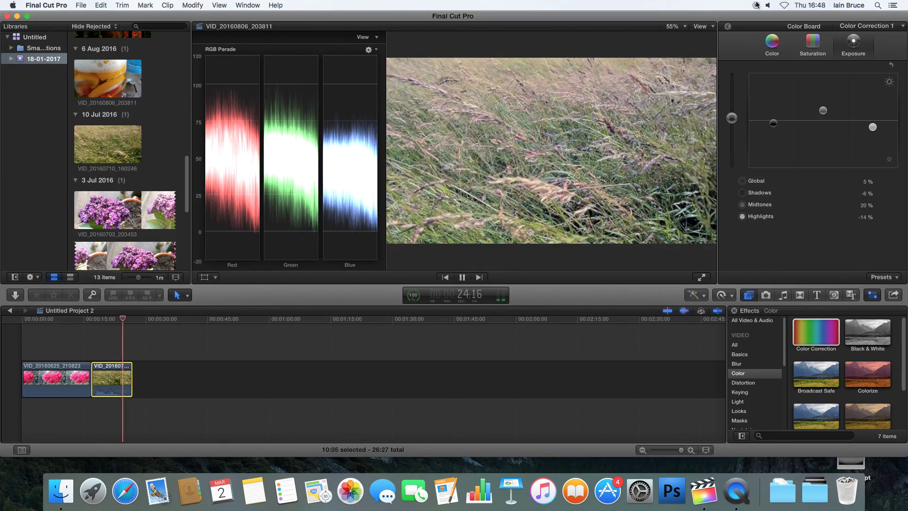
{"action": "left_click", "coordinate": [756, 5]}
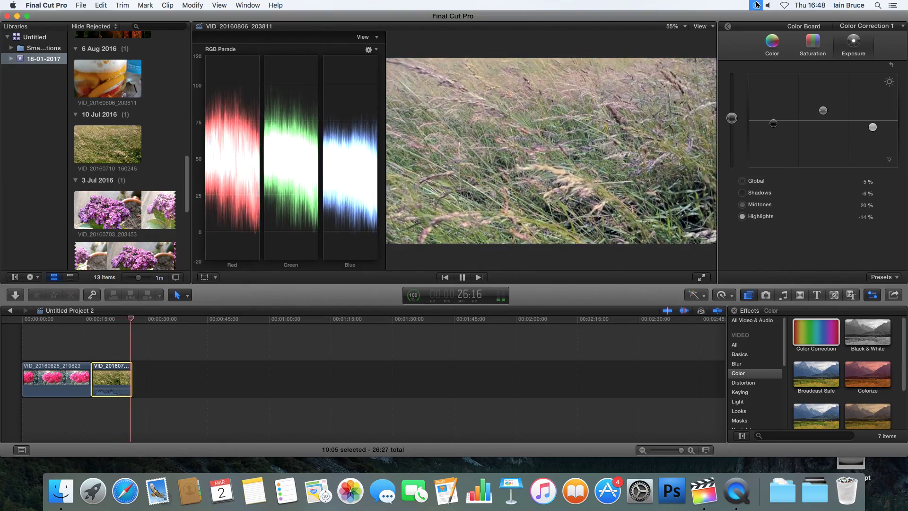